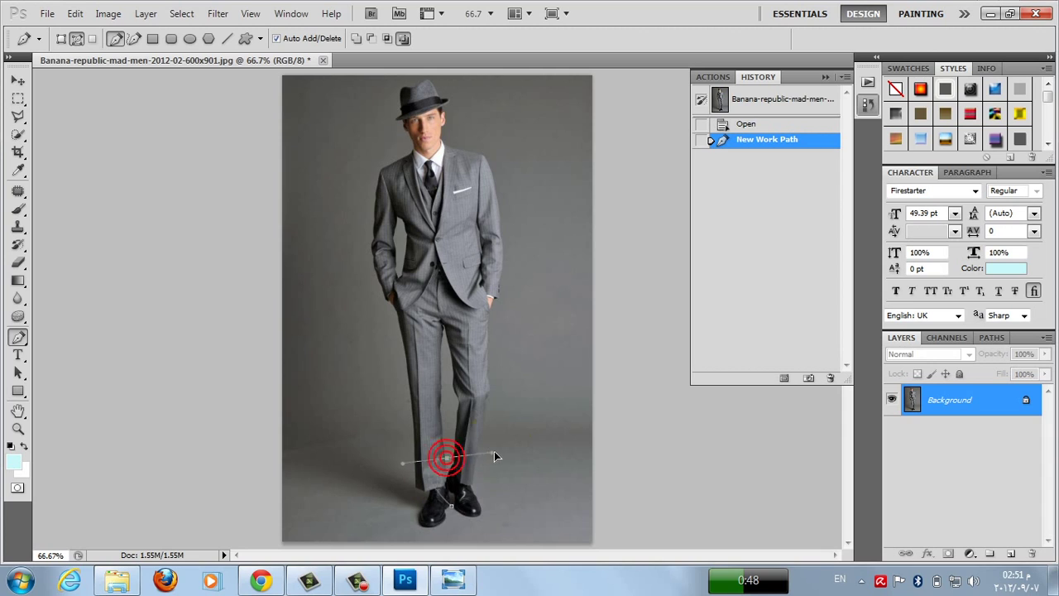
# Step: Draw a winding Pen path up the man's legs, placing smooth anchor points from the shins to the hips with wide alternating curves
pyautogui.moveTo(494, 454); pyautogui.dragTo(284, 453)
pyautogui.click(442, 412)
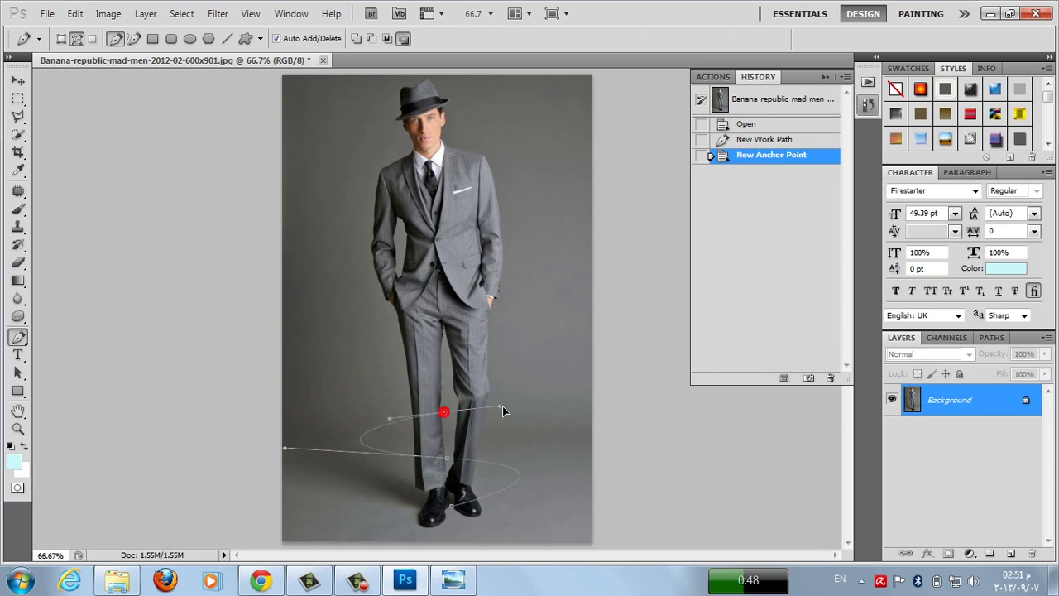
pyautogui.moveTo(515, 414); pyautogui.dragTo(517, 412)
pyautogui.moveTo(451, 364); pyautogui.dragTo(423, 362)
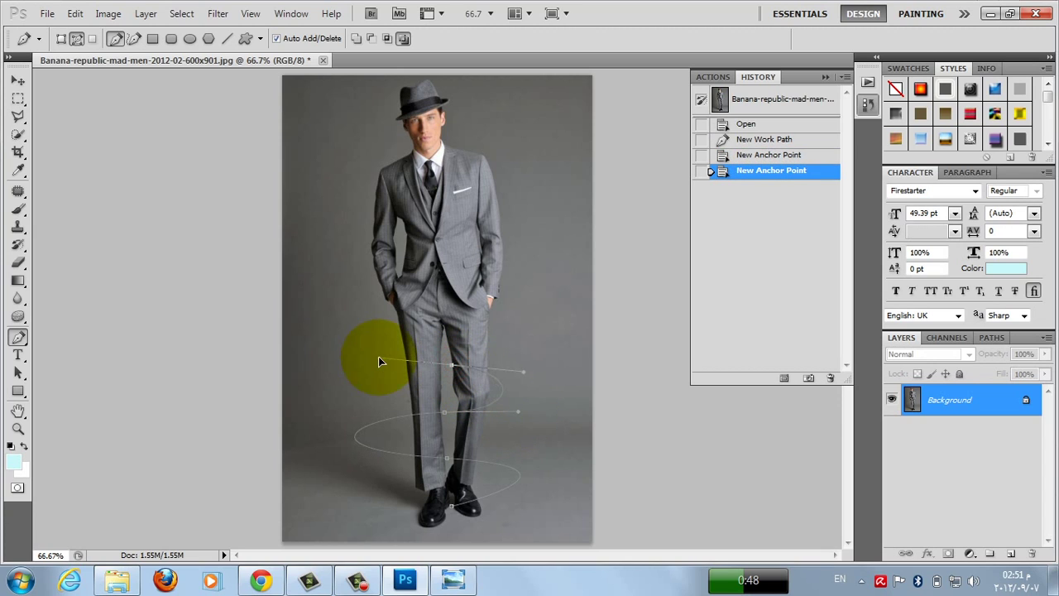
pyautogui.moveTo(358, 364); pyautogui.dragTo(350, 360)
pyautogui.click(432, 325)
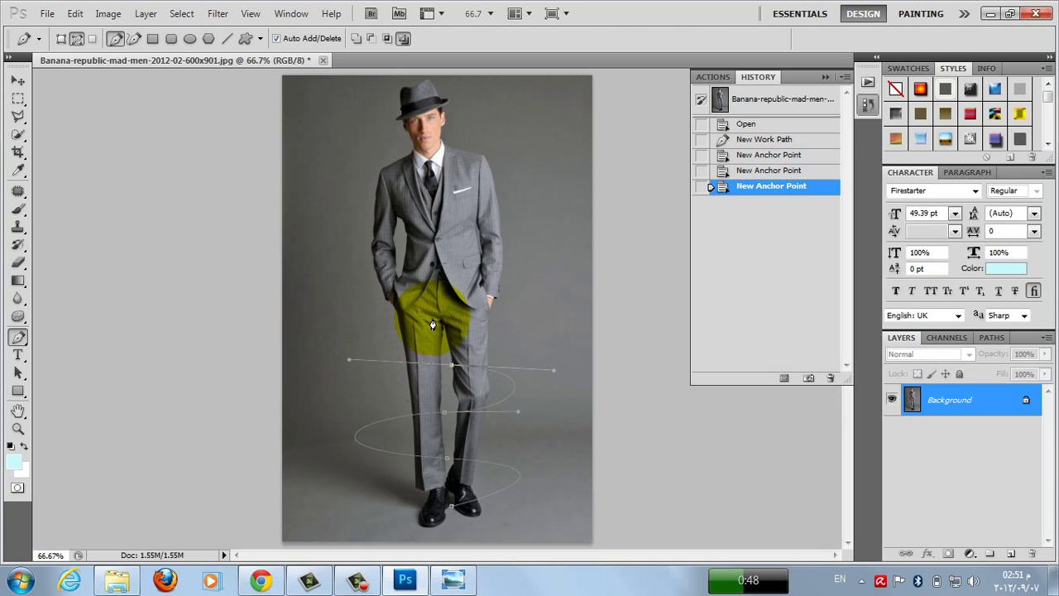
pyautogui.moveTo(437, 324); pyautogui.dragTo(474, 315)
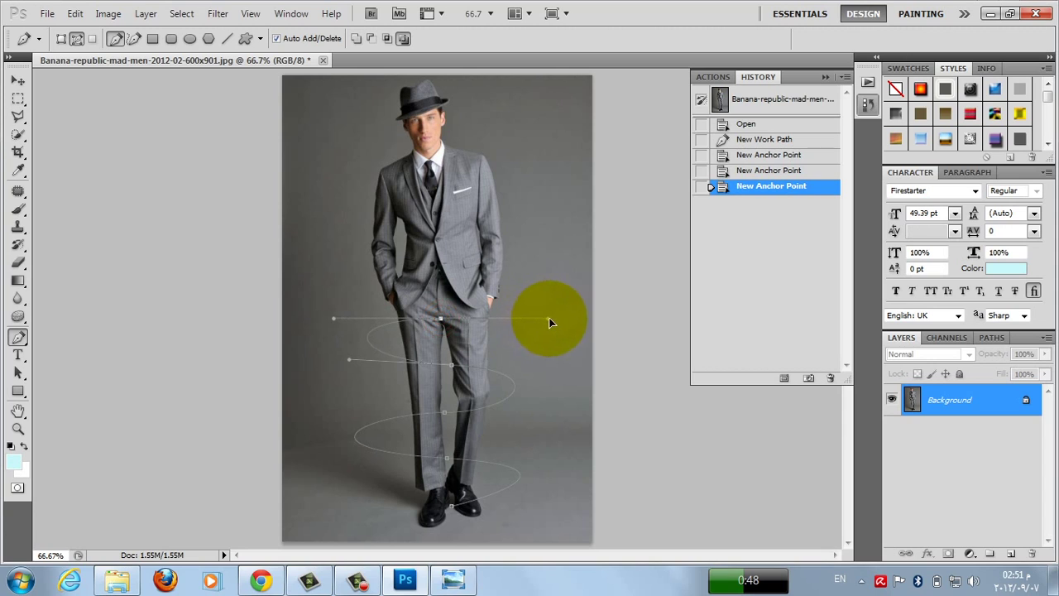
pyautogui.moveTo(549, 317); pyautogui.dragTo(549, 319)
# Step: Extend the winding path in wide alternating curves from the jacket over the chest, tie and face, ending beside the hat
pyautogui.moveTo(439, 264); pyautogui.dragTo(408, 262)
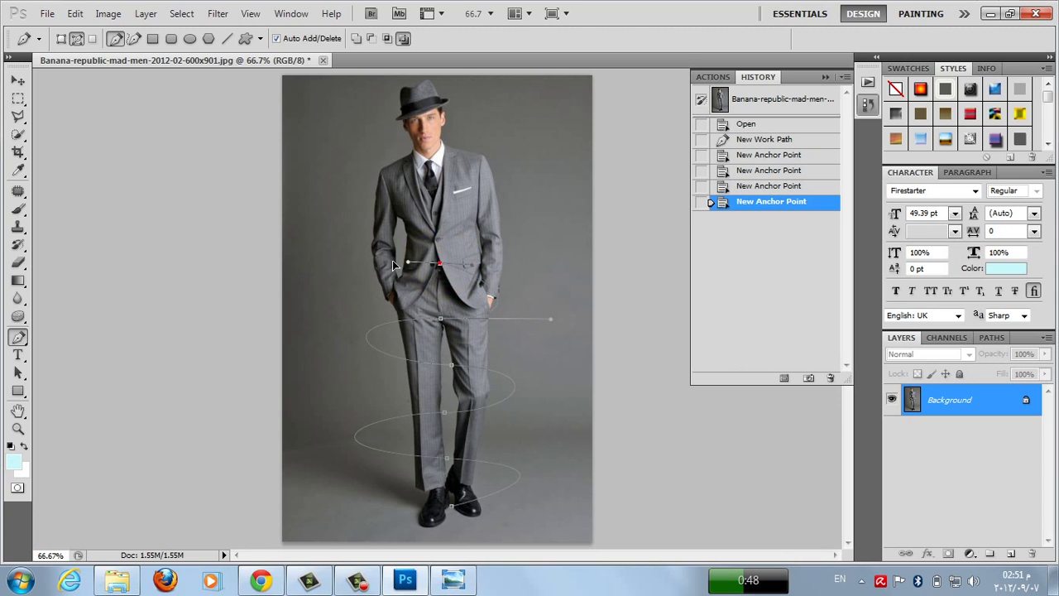
pyautogui.moveTo(340, 273); pyautogui.dragTo(327, 249)
pyautogui.click(426, 221)
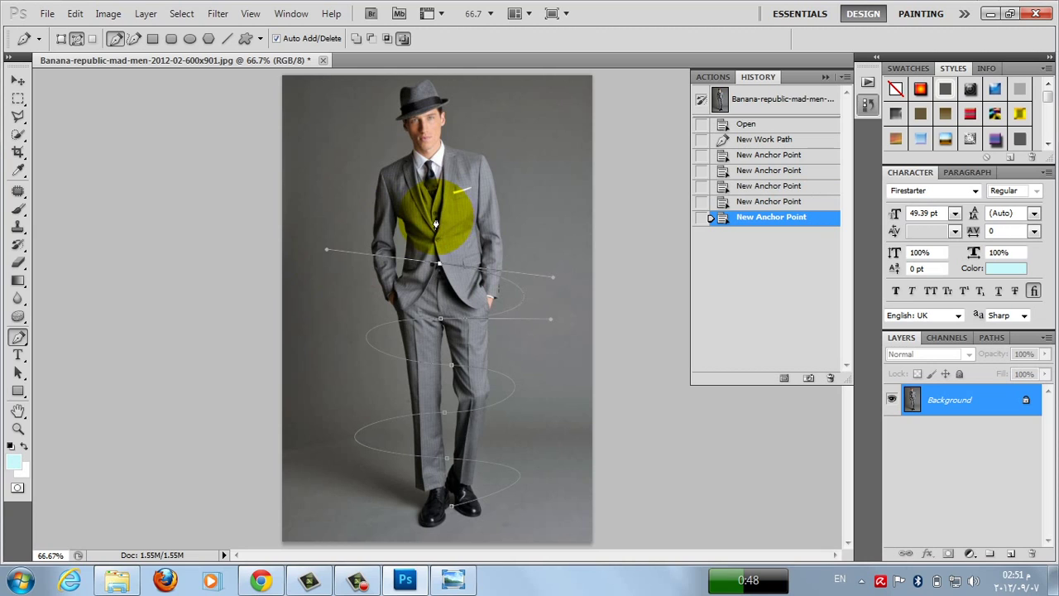
pyautogui.moveTo(434, 217); pyautogui.dragTo(544, 201)
pyautogui.click(430, 170)
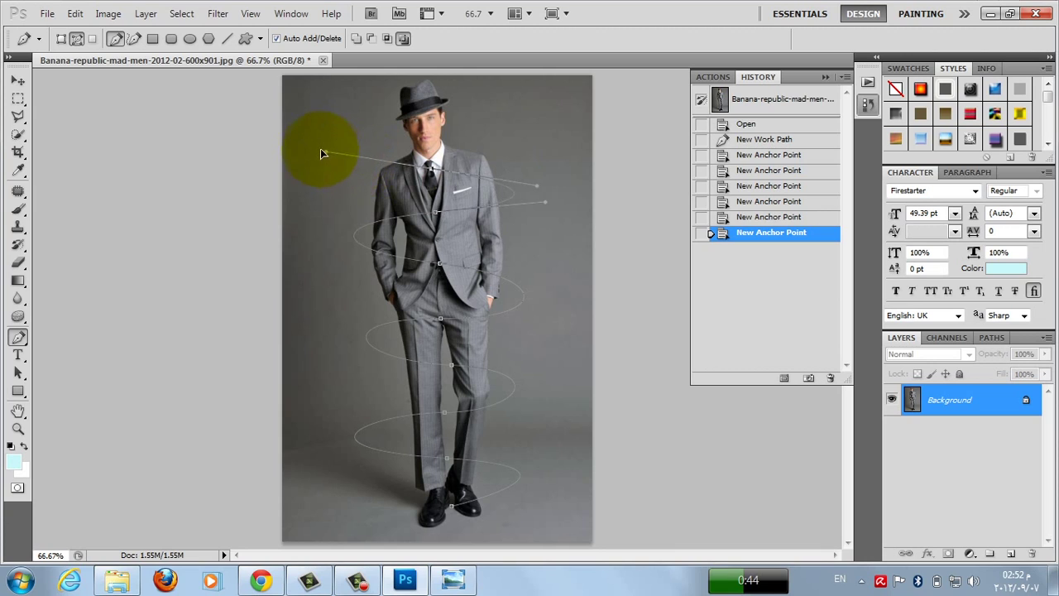
pyautogui.moveTo(314, 168); pyautogui.dragTo(305, 165)
pyautogui.moveTo(403, 120); pyautogui.dragTo(498, 94)
pyautogui.moveTo(565, 71); pyautogui.dragTo(568, 62)
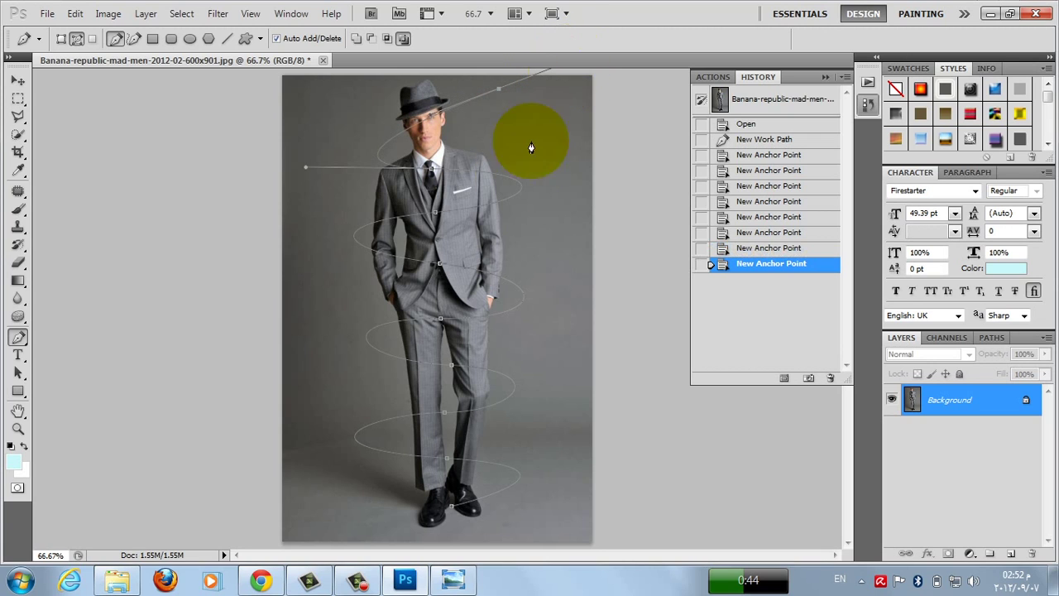
# Step: Raise the system speaker volume to maximum
pyautogui.click(973, 582)
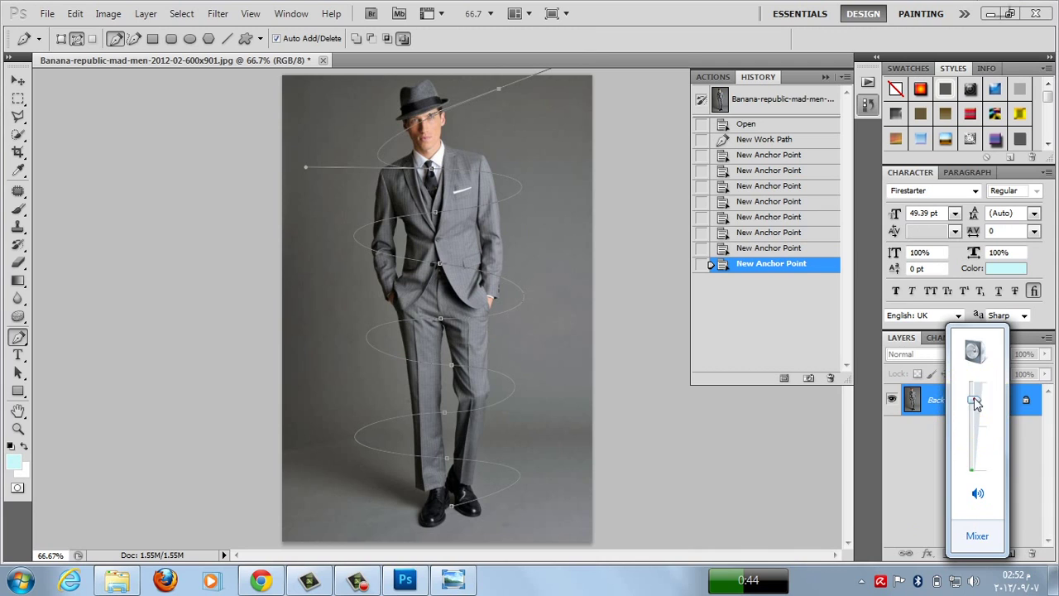
pyautogui.moveTo(976, 388); pyautogui.dragTo(974, 383)
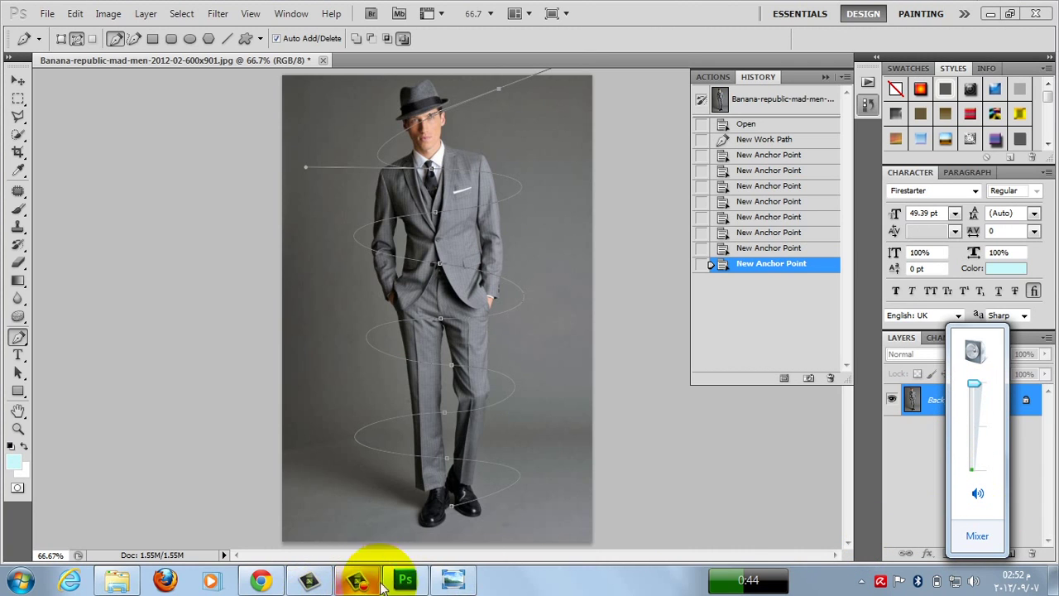
pyautogui.click(72, 412)
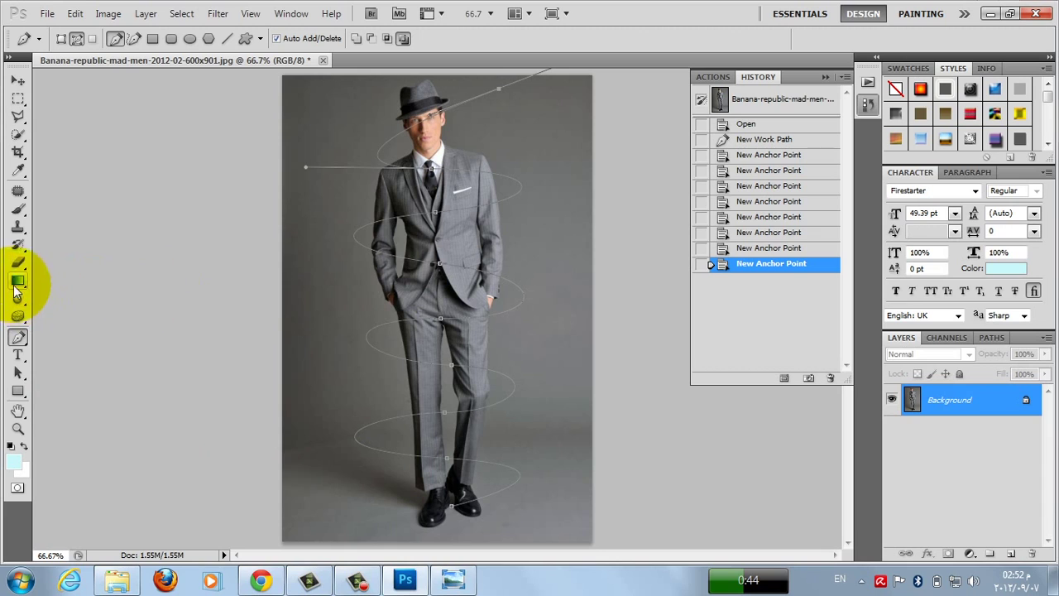
# Step: Set up the Brush tool with the round pointed bristle tip at 14 px
pyautogui.click(19, 211)
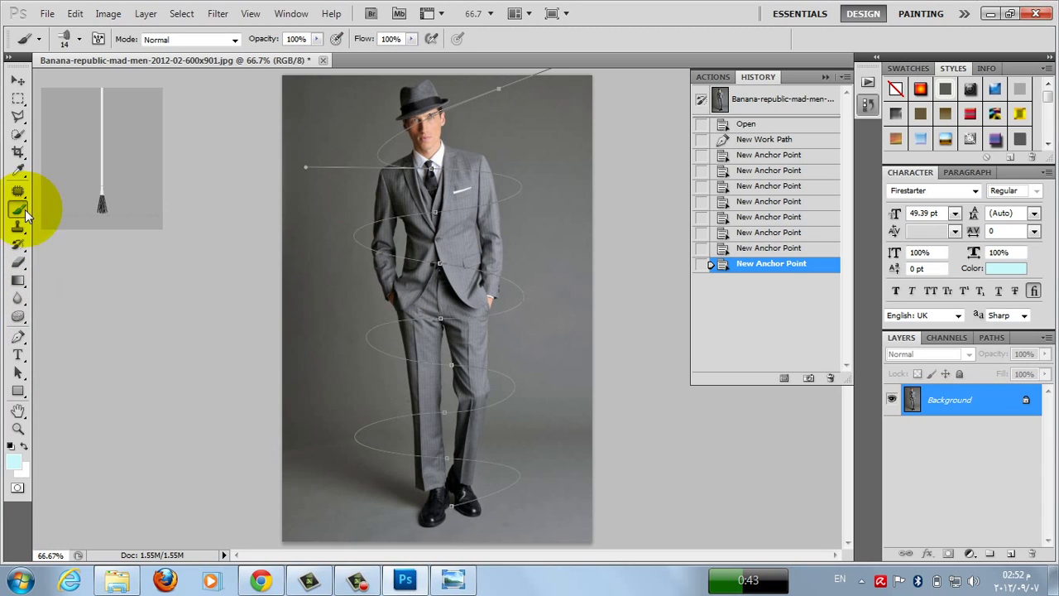
pyautogui.click(79, 39)
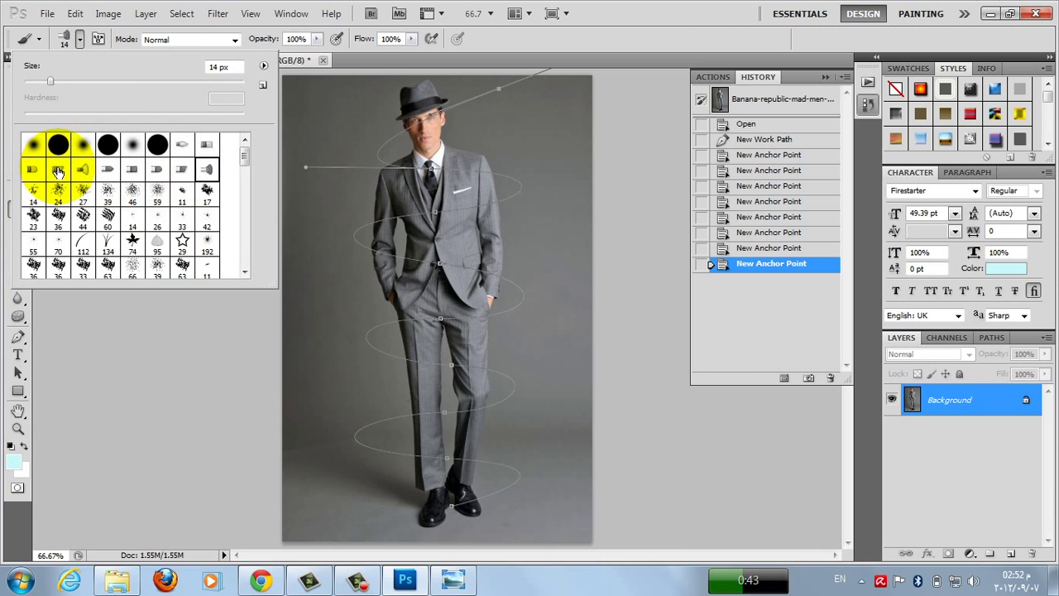
pyautogui.click(183, 146)
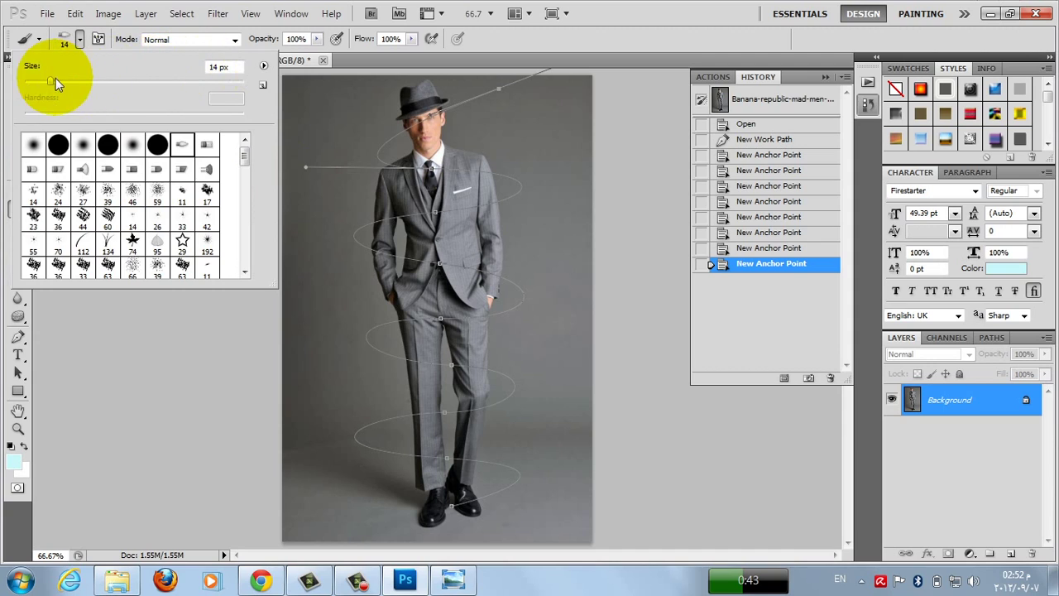
pyautogui.moveTo(51, 81); pyautogui.dragTo(49, 80)
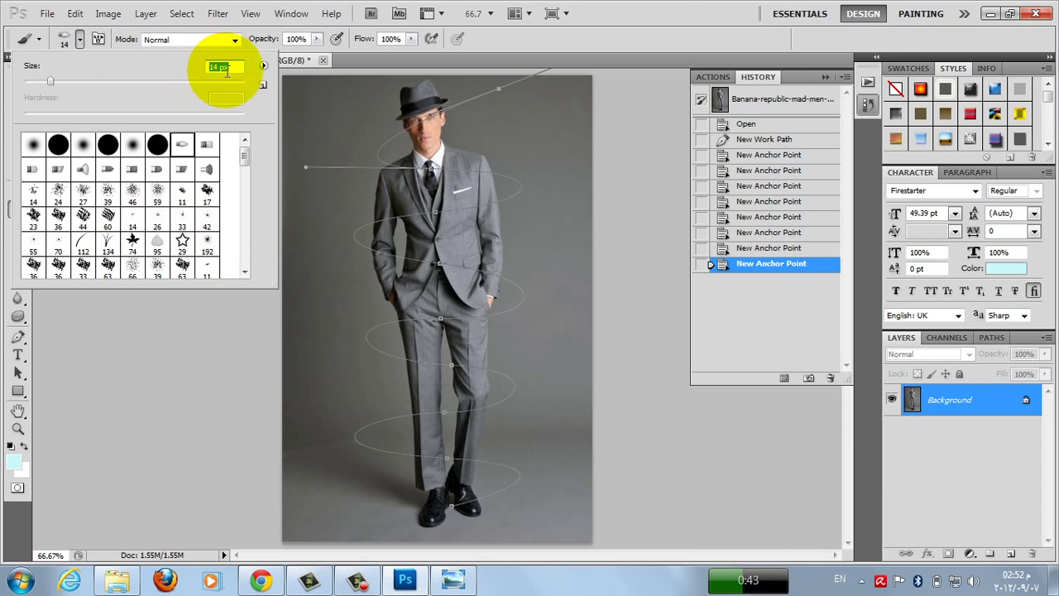
pyautogui.click(224, 343)
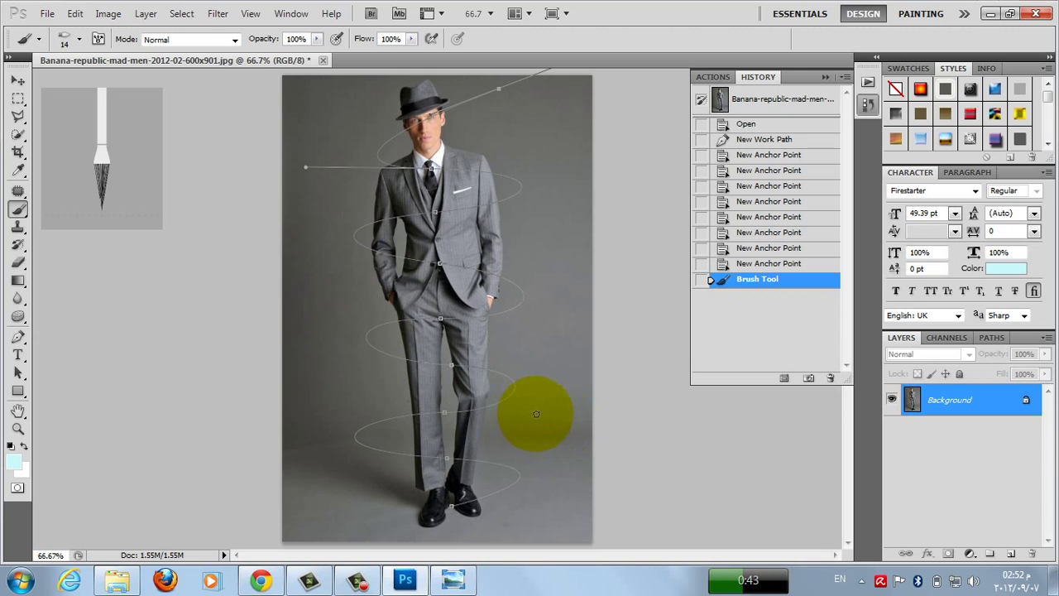
# Step: Add a new layer and stroke the winding path on it with the Brush, with Simulate Pressure off
pyautogui.click(1010, 554)
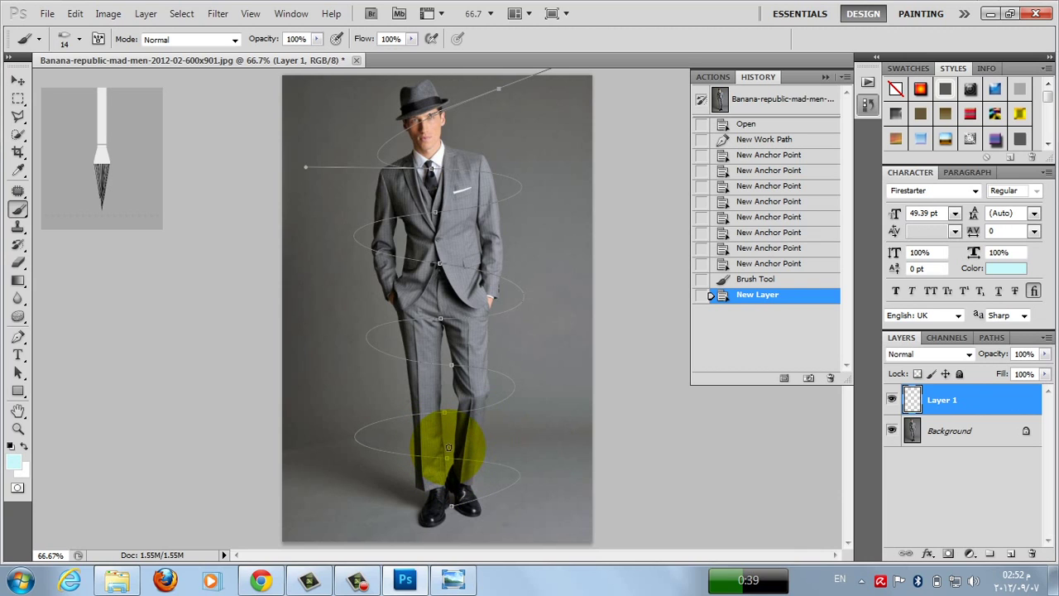
pyautogui.click(18, 337)
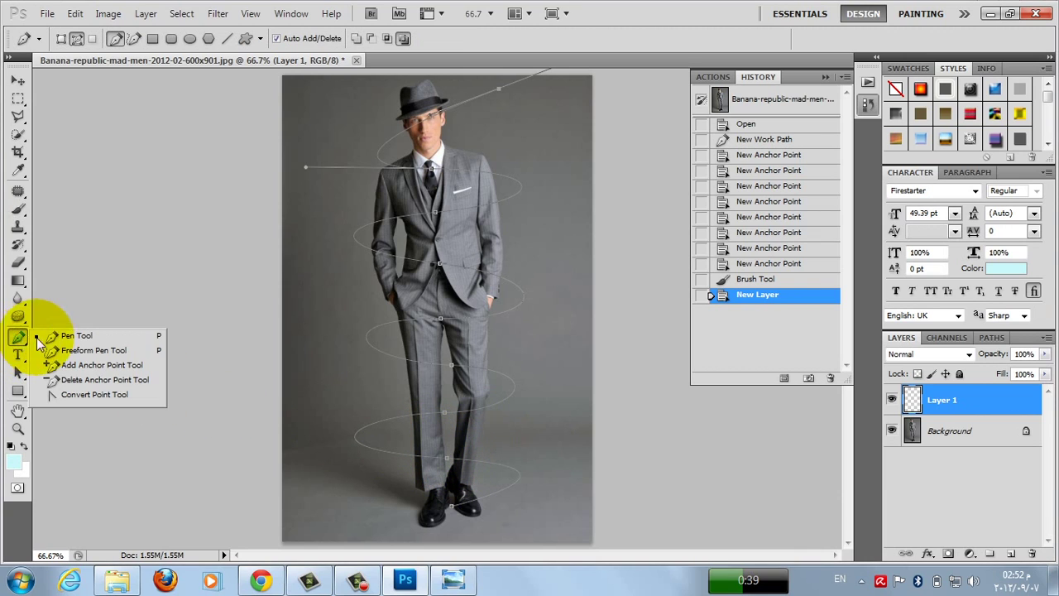
pyautogui.click(51, 337)
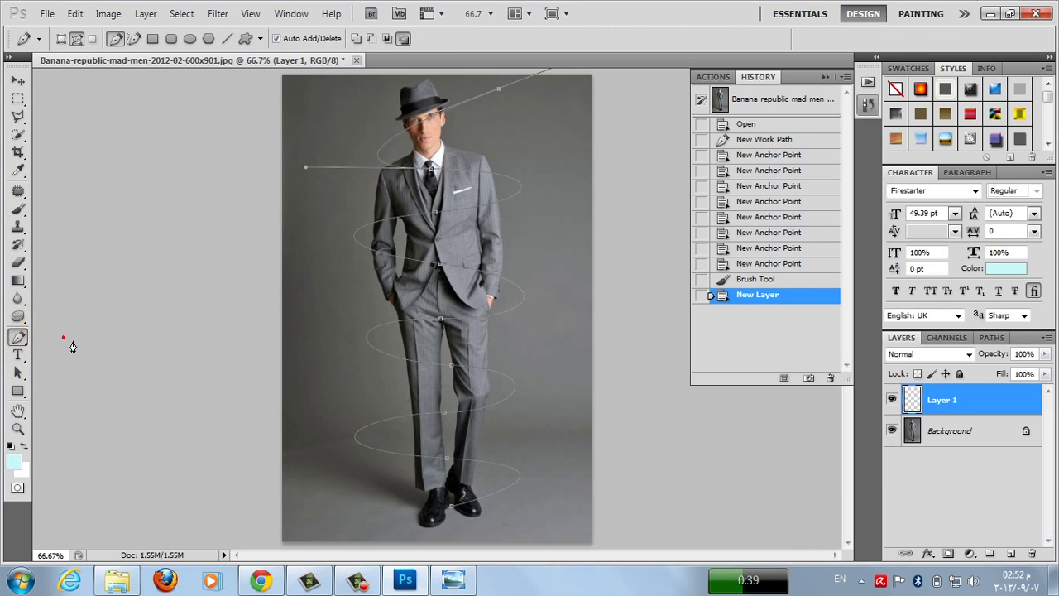
pyautogui.rightClick(452, 444)
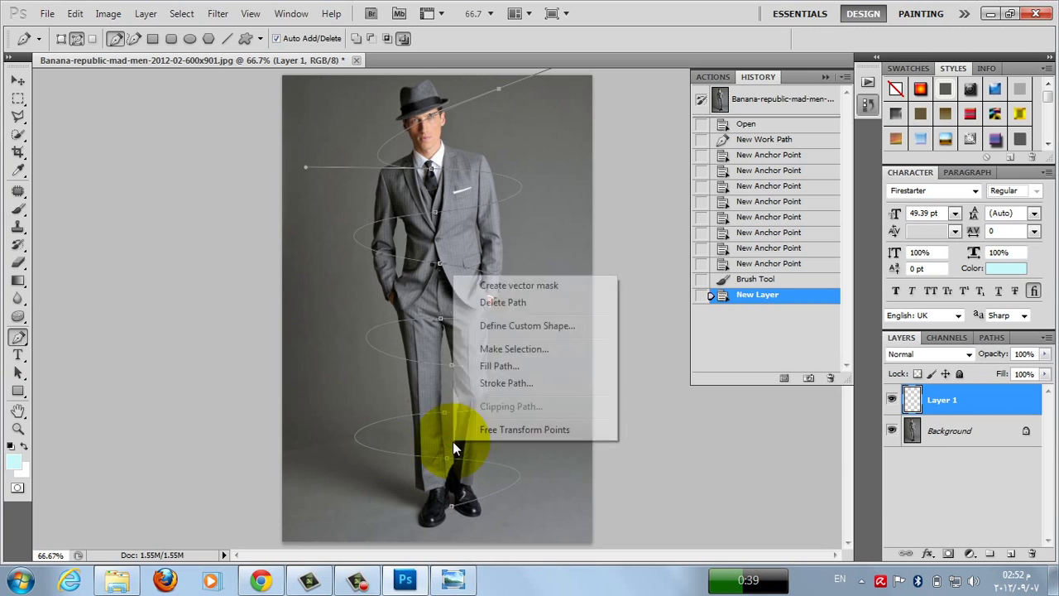
pyautogui.click(519, 382)
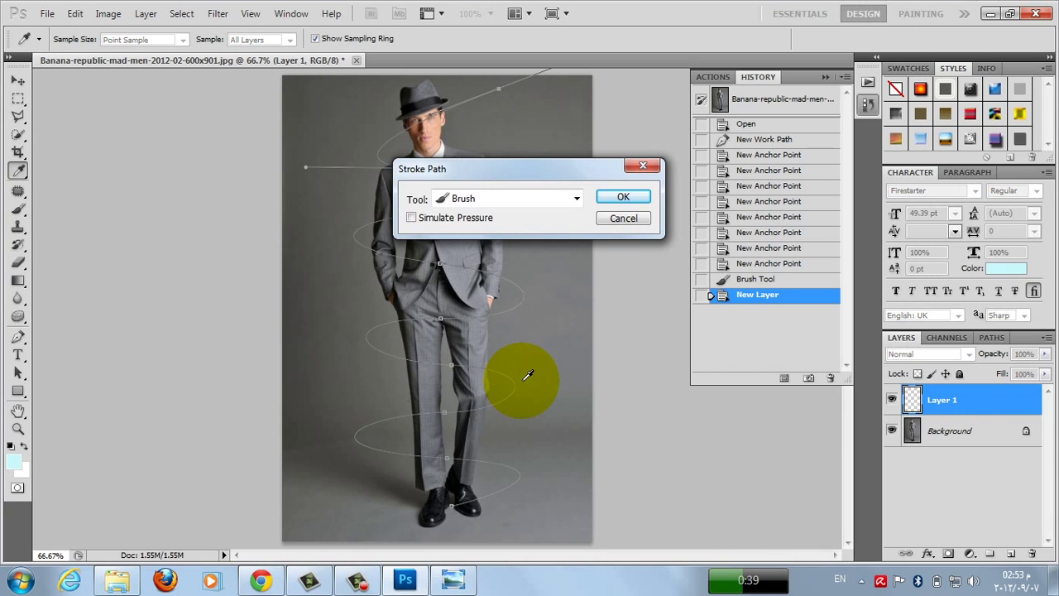
pyautogui.click(622, 197)
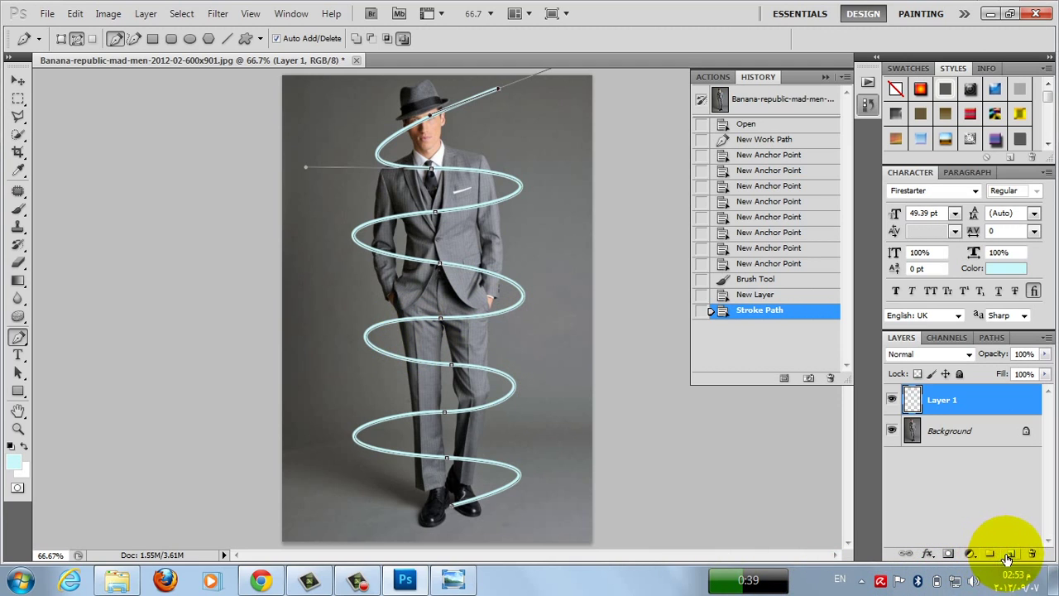
# Step: Delete the winding work path and lower Layer 1's opacity to 75%
pyautogui.rightClick(457, 385)
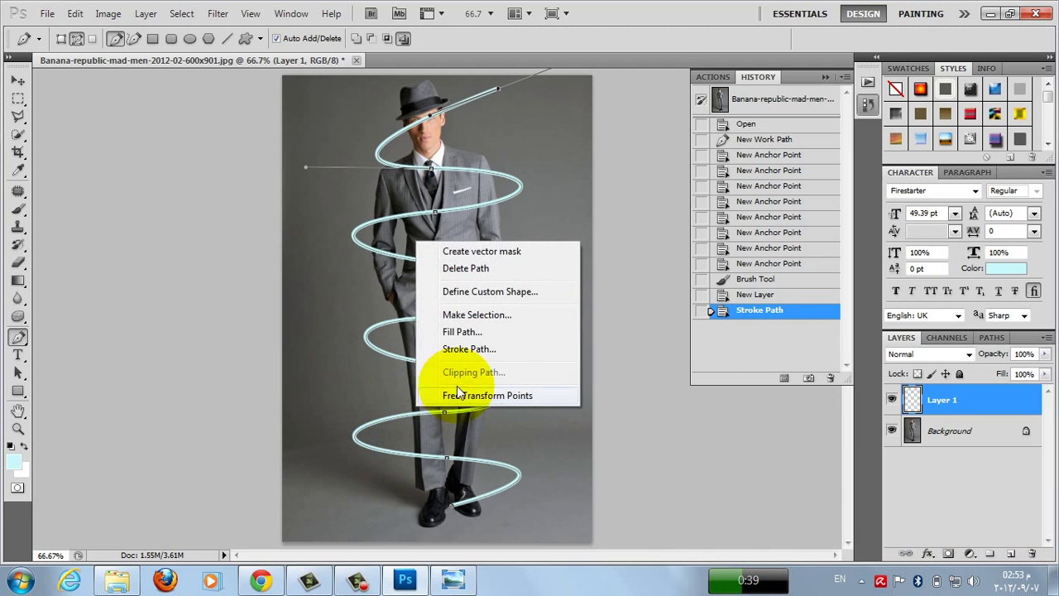
pyautogui.click(447, 269)
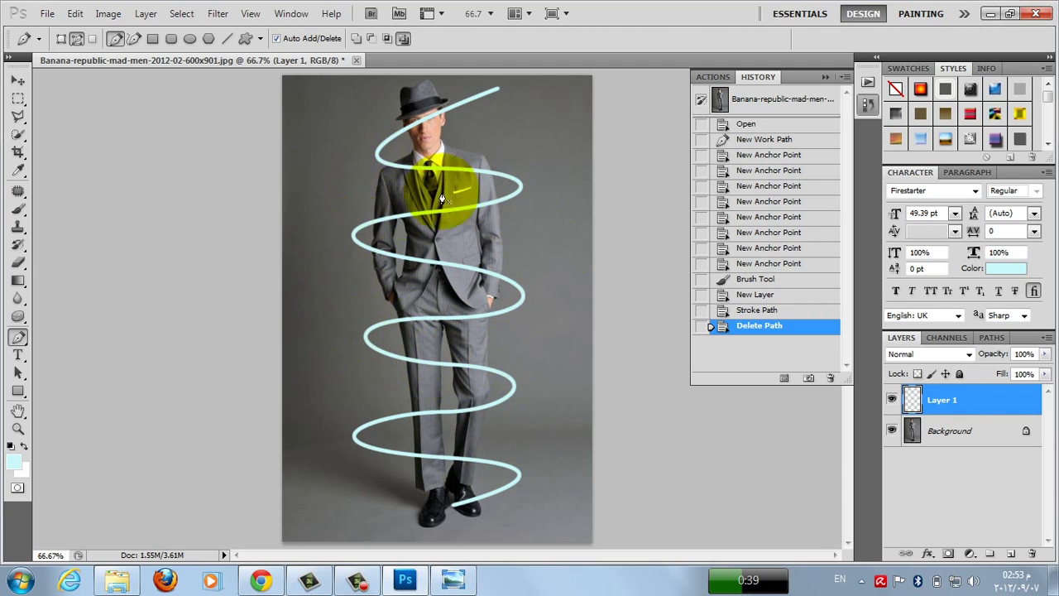
pyautogui.click(1045, 354)
pyautogui.moveTo(1047, 376); pyautogui.dragTo(1027, 377)
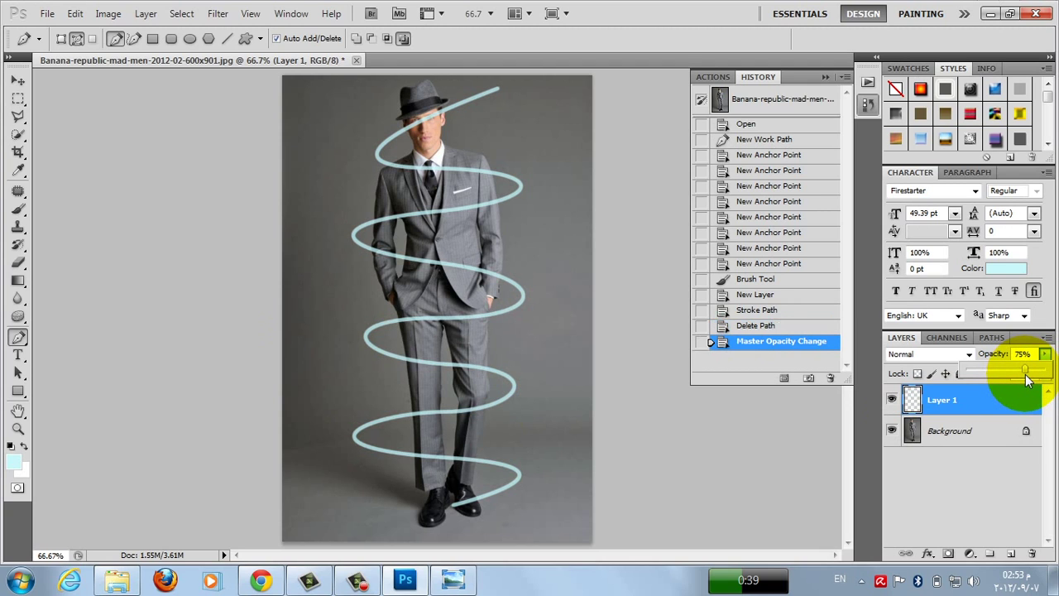
pyautogui.click(1044, 356)
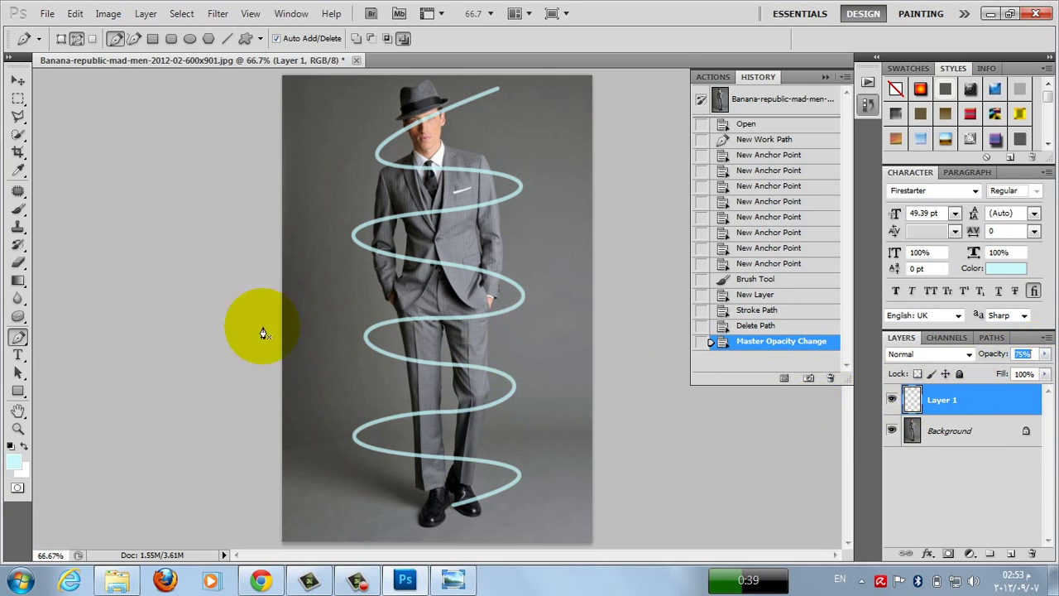
# Step: Set the foreground color to light pink, #fcb9b9
pyautogui.click(13, 462)
pyautogui.moveTo(303, 361); pyautogui.dragTo(745, 229)
pyautogui.click(726, 367)
pyautogui.click(904, 263)
pyautogui.moveTo(904, 263); pyautogui.dragTo(882, 142)
pyautogui.click(730, 185)
pyautogui.click(716, 177)
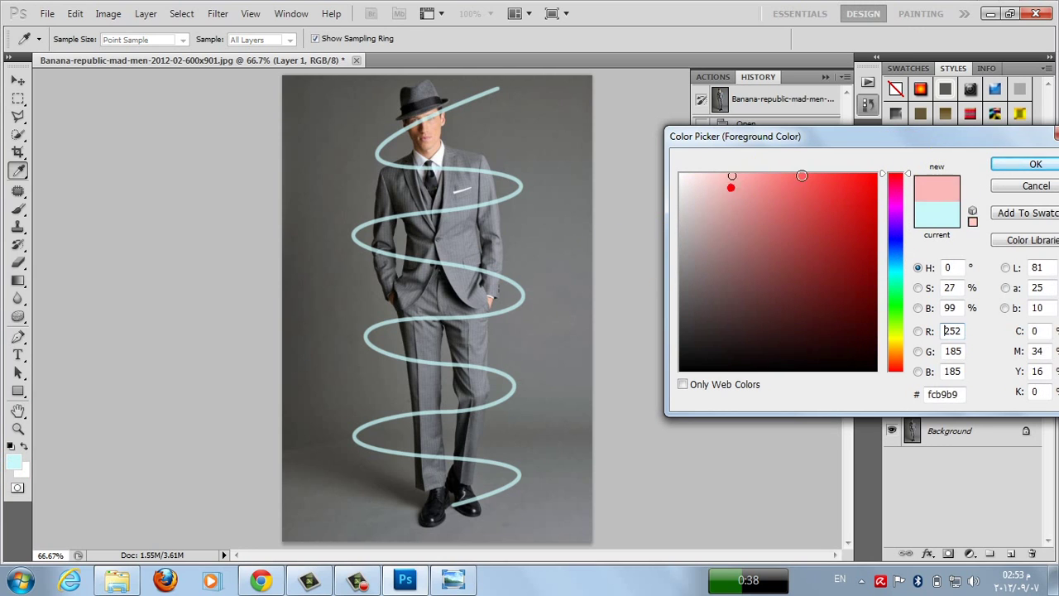
pyautogui.click(1033, 163)
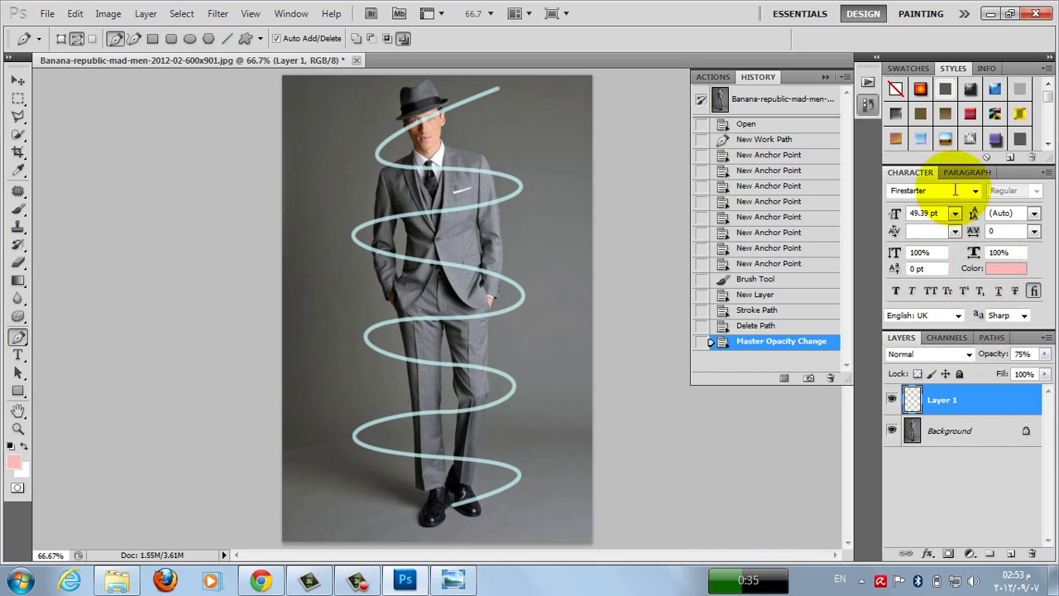
# Step: Add an Outer Glow effect to Layer 1 and open the glow's gradient for editing
pyautogui.click(928, 554)
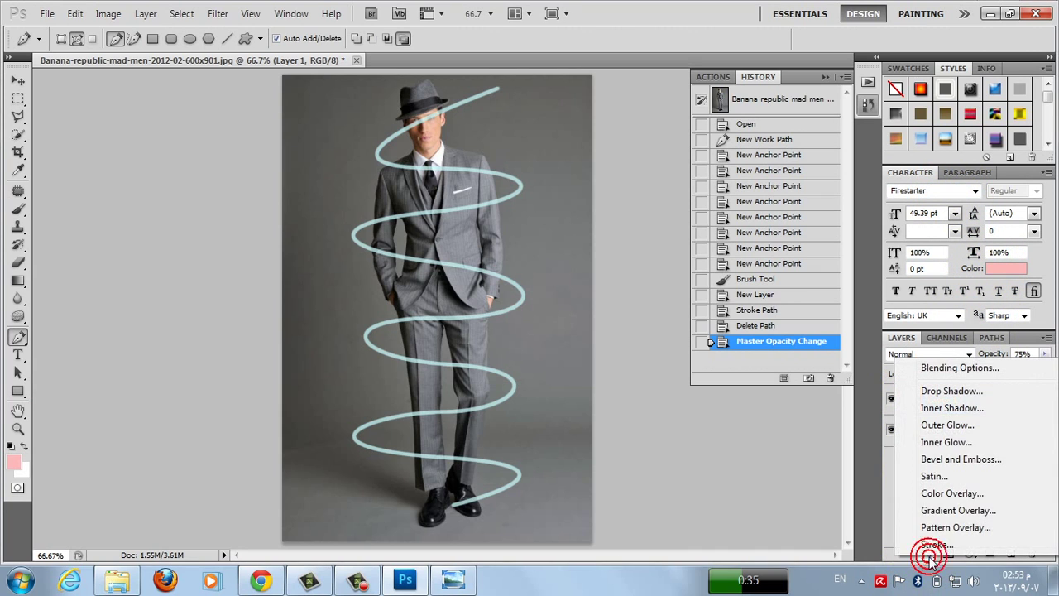
pyautogui.click(939, 425)
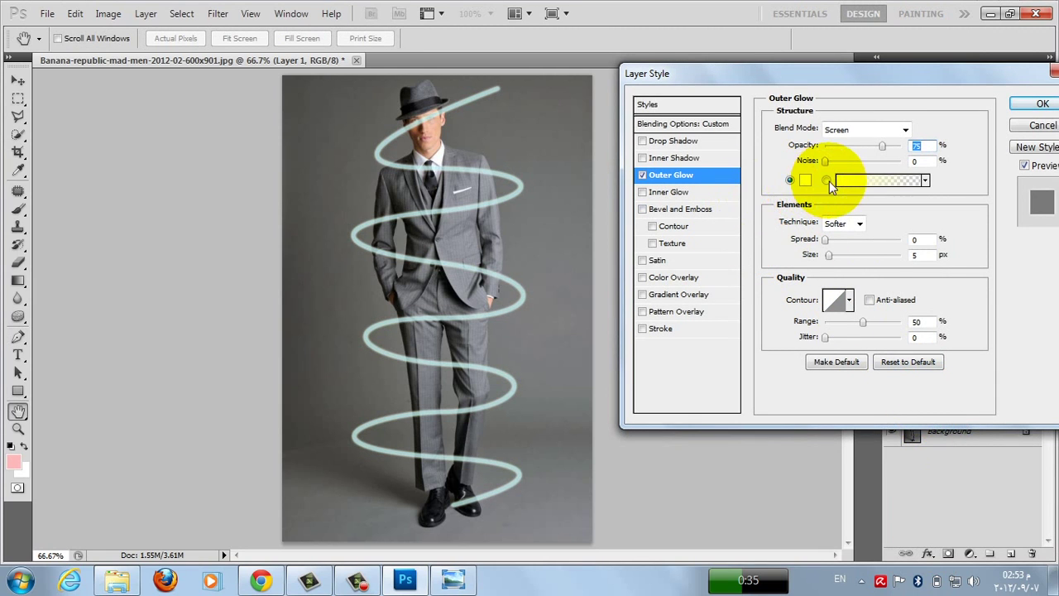
pyautogui.click(854, 184)
pyautogui.click(814, 201)
pyautogui.click(763, 202)
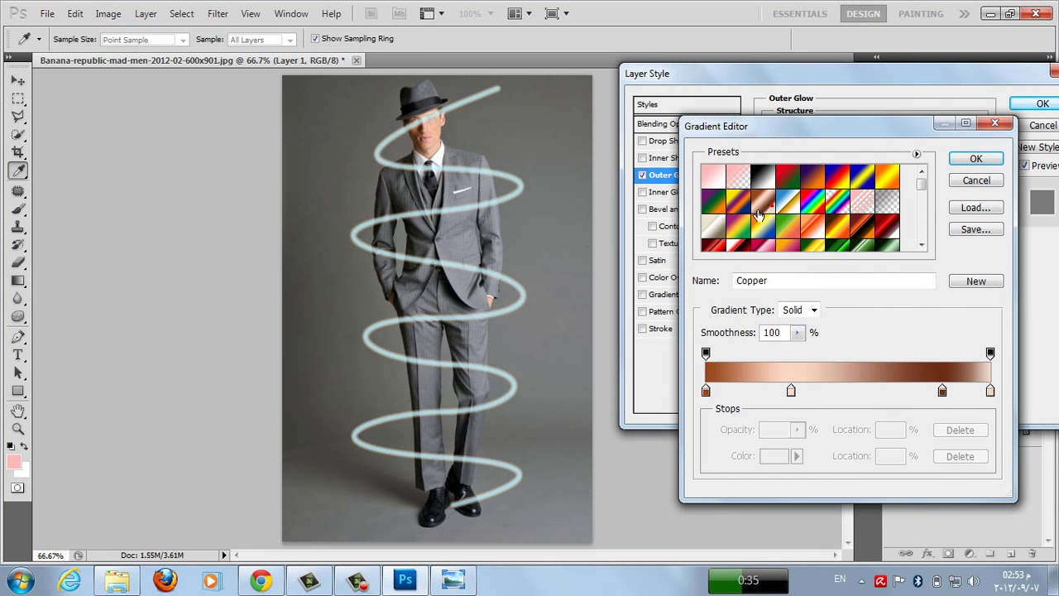
pyautogui.click(744, 197)
pyautogui.click(738, 177)
pyautogui.click(741, 199)
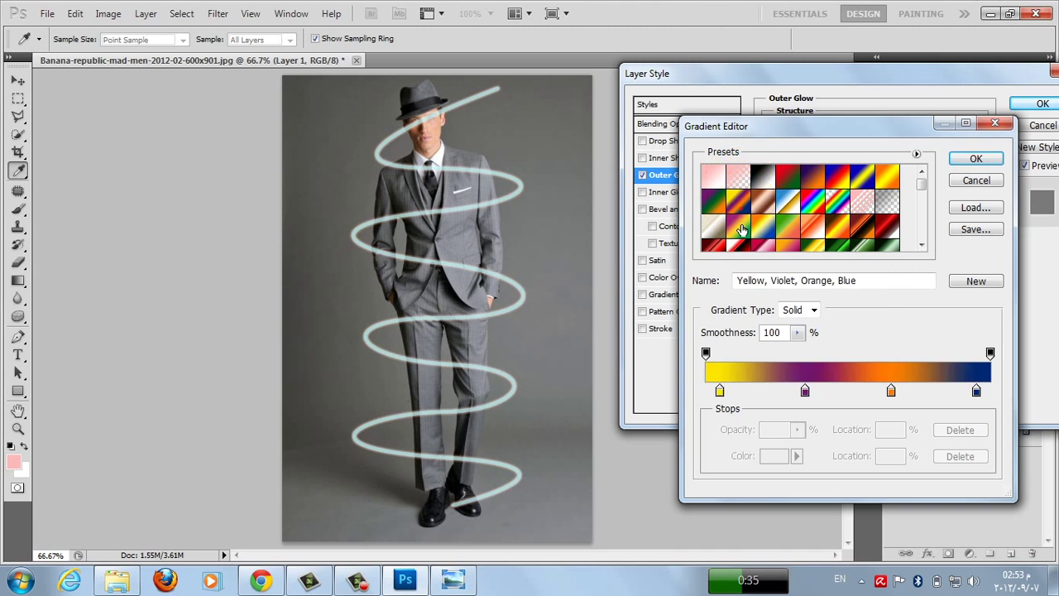
pyautogui.click(756, 232)
pyautogui.click(756, 232)
pyautogui.scroll(-1, 790, 231)
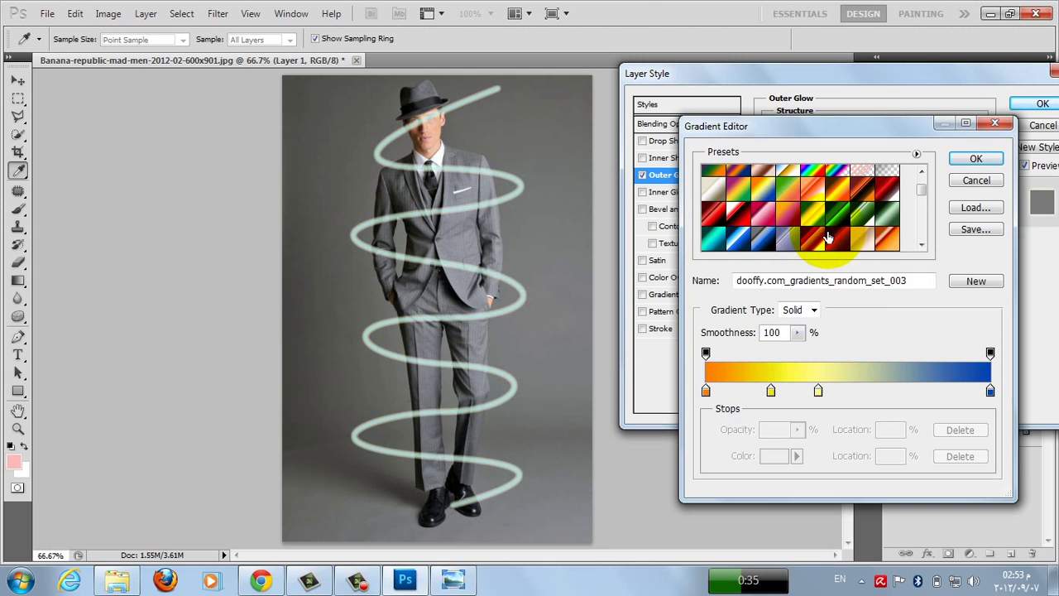
pyautogui.click(813, 192)
pyautogui.click(814, 192)
pyautogui.scroll(-3, 782, 228)
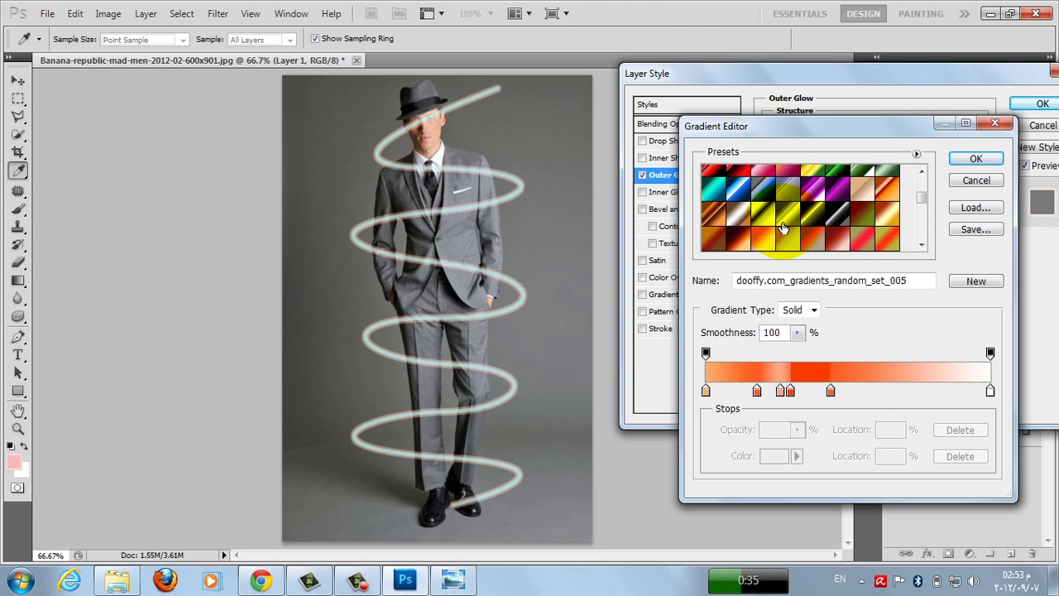
pyautogui.click(761, 185)
pyautogui.scroll(-2, 761, 185)
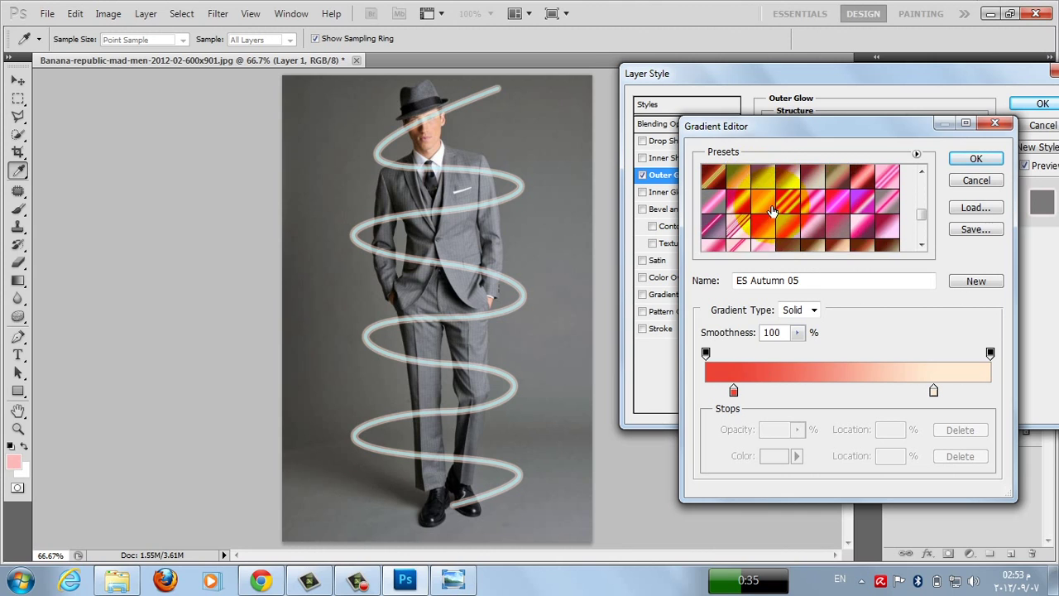
pyautogui.click(787, 200)
pyautogui.click(837, 225)
pyautogui.click(990, 354)
pyautogui.moveTo(991, 354); pyautogui.dragTo(846, 354)
pyautogui.moveTo(904, 389); pyautogui.dragTo(771, 389)
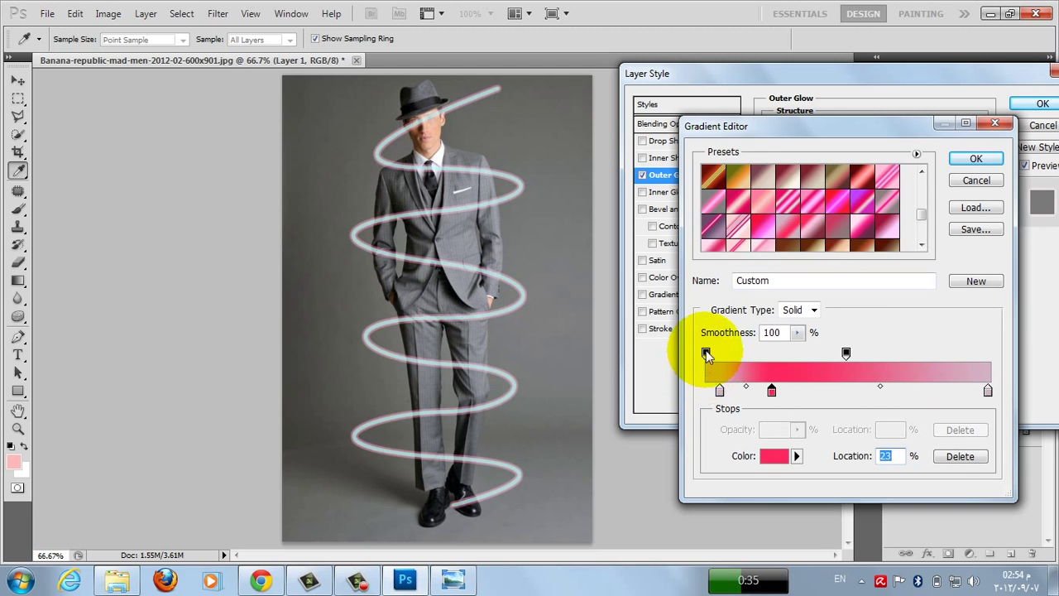
pyautogui.moveTo(706, 354); pyautogui.dragTo(967, 355)
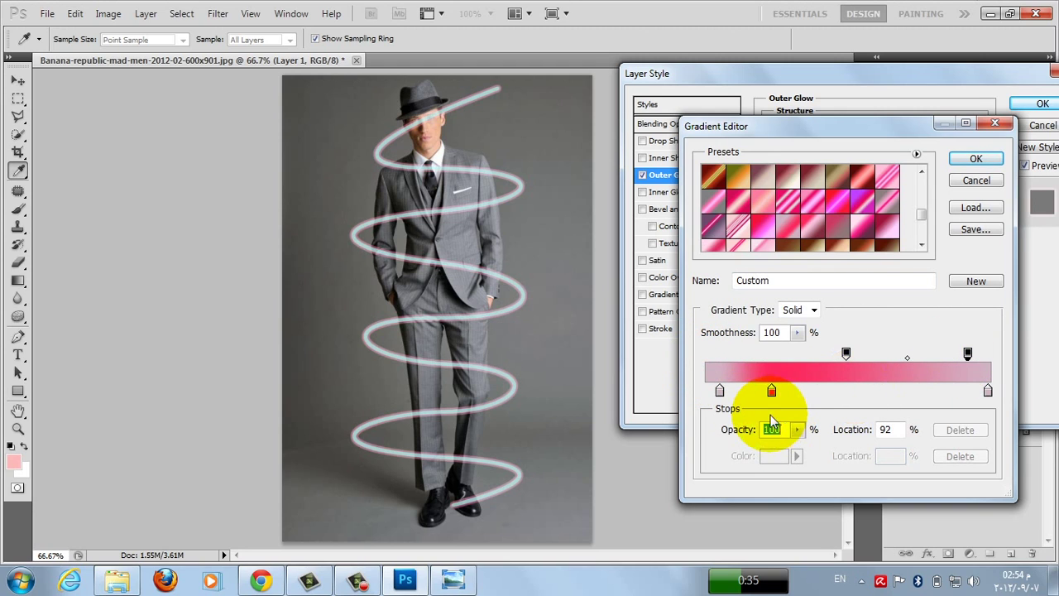
pyautogui.moveTo(719, 390); pyautogui.dragTo(697, 397)
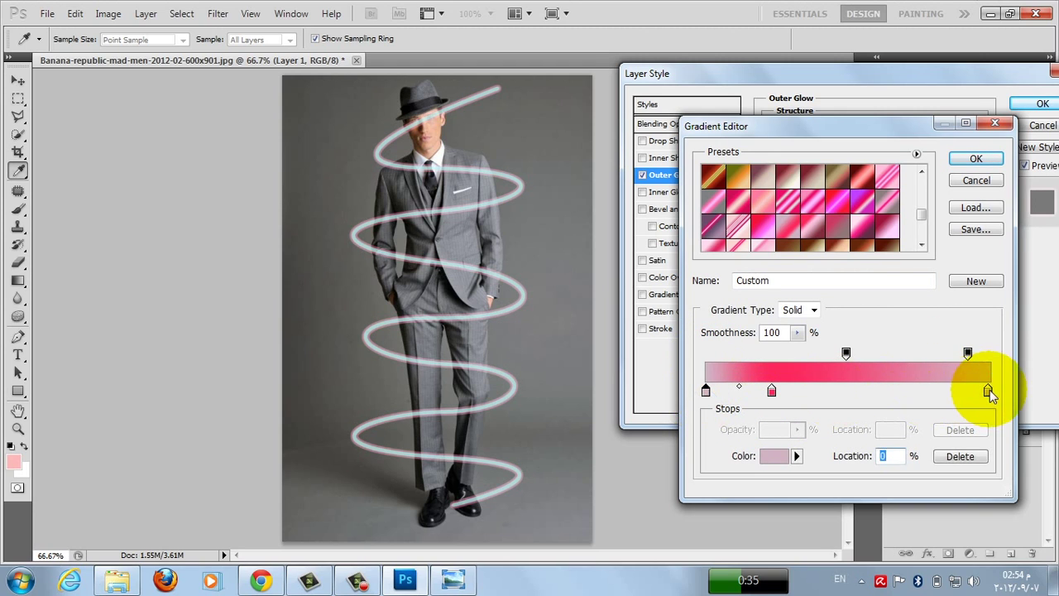
pyautogui.moveTo(989, 389)
pyautogui.mouseDown()
pyautogui.moveTo(965, 390)
pyautogui.moveTo(990, 405)
pyautogui.mouseUp()
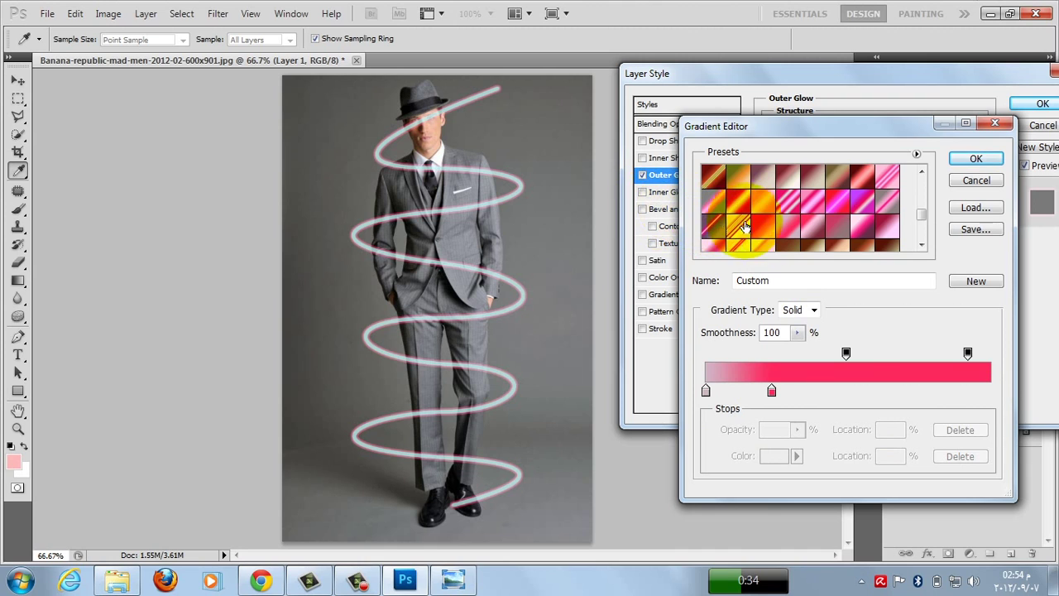
pyautogui.click(974, 180)
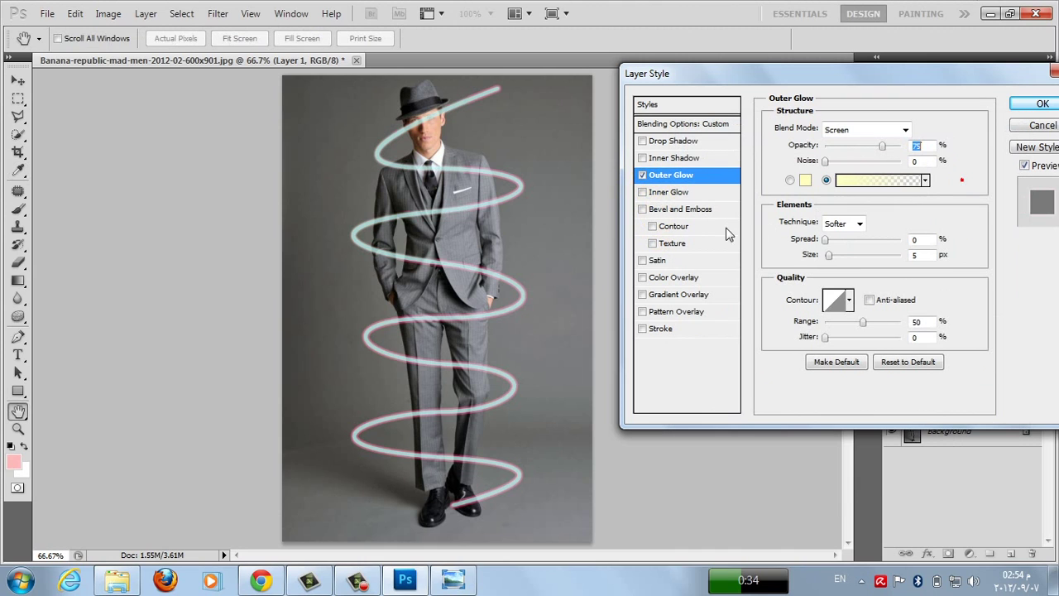
pyautogui.click(643, 193)
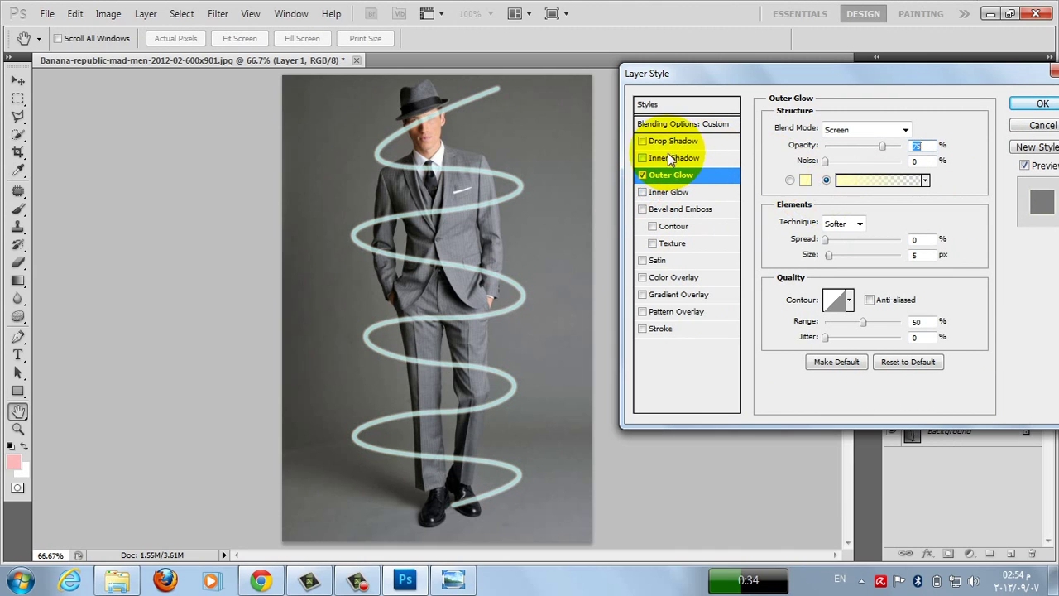
pyautogui.click(642, 329)
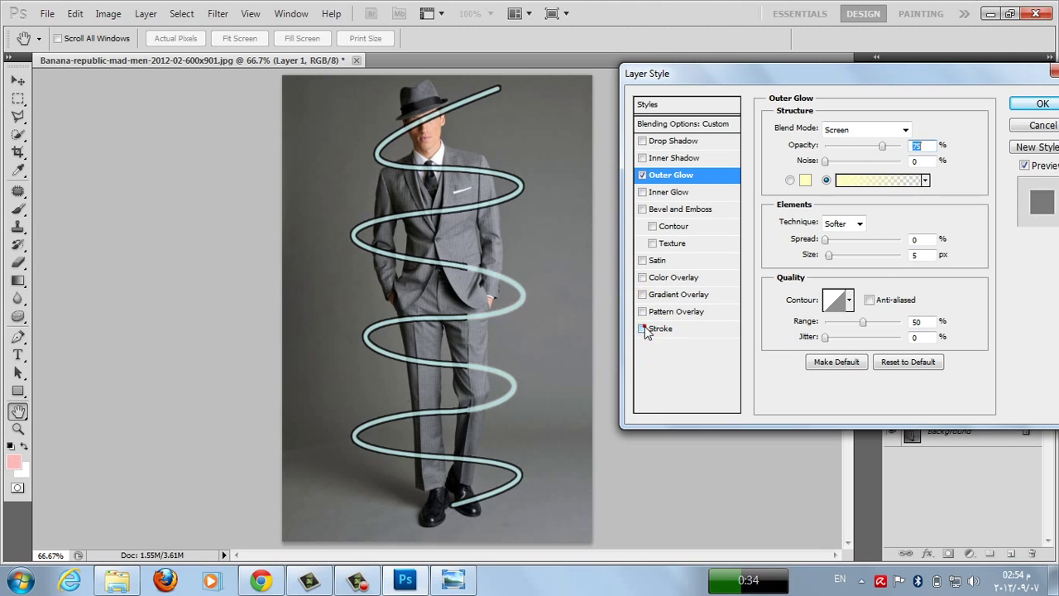
# Step: Set the outer glow's opacity to 19% and its gradient to the orange-yellow-orange preset
pyautogui.moveTo(882, 146); pyautogui.dragTo(840, 156)
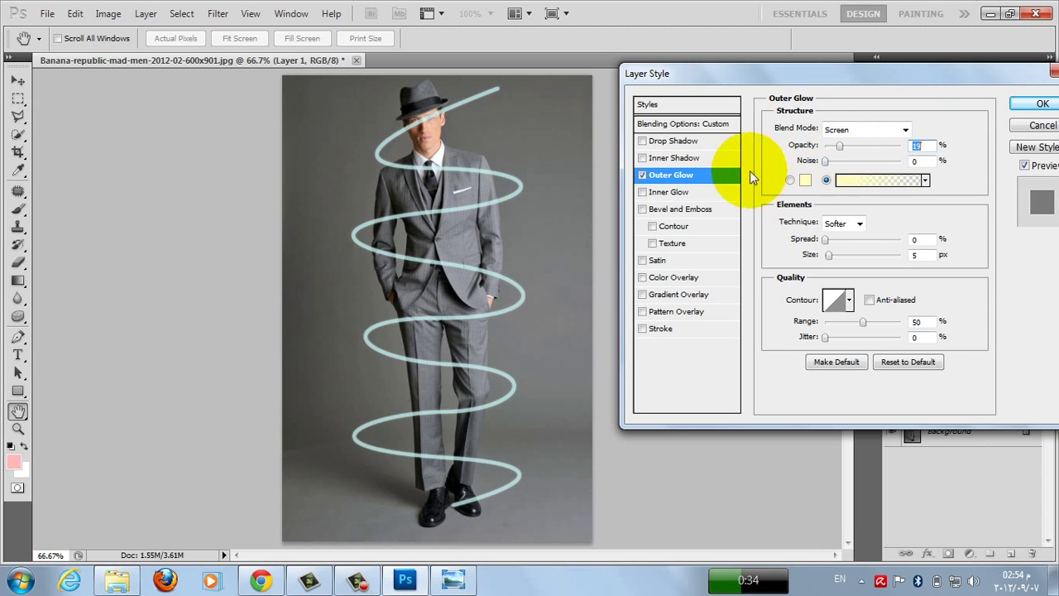
pyautogui.click(869, 181)
pyautogui.click(812, 201)
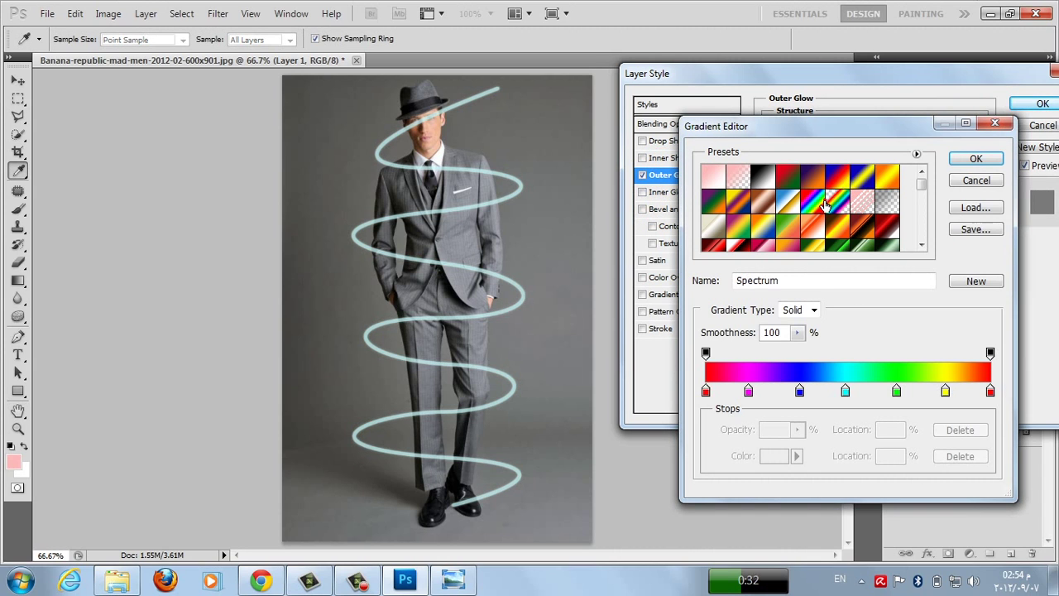
pyautogui.click(838, 201)
pyautogui.click(892, 176)
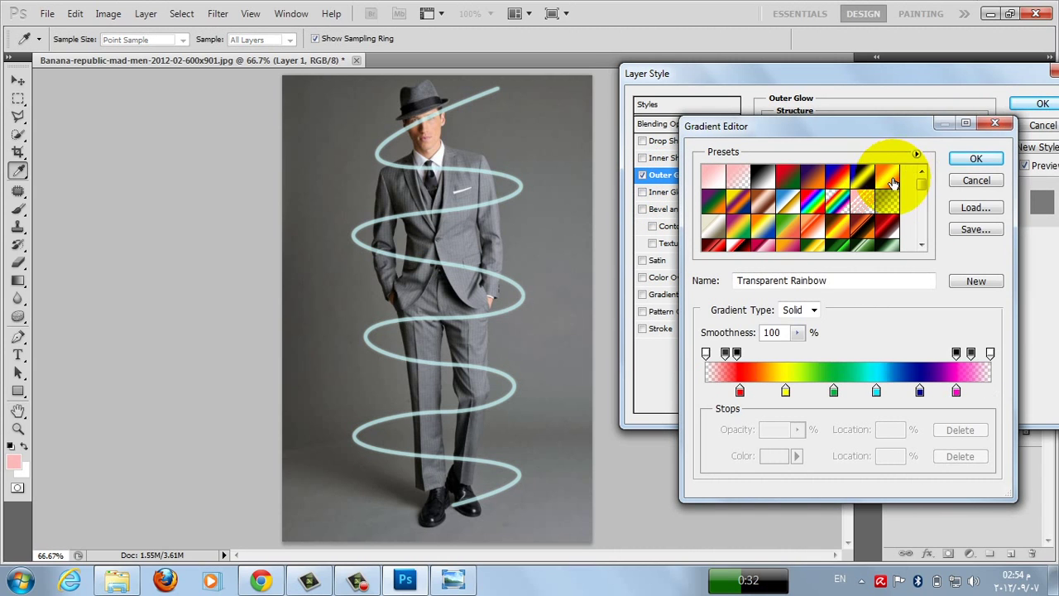
pyautogui.click(975, 158)
# Step: Set the outer glow's blend mode to Normal and apply the layer style
pyautogui.click(906, 131)
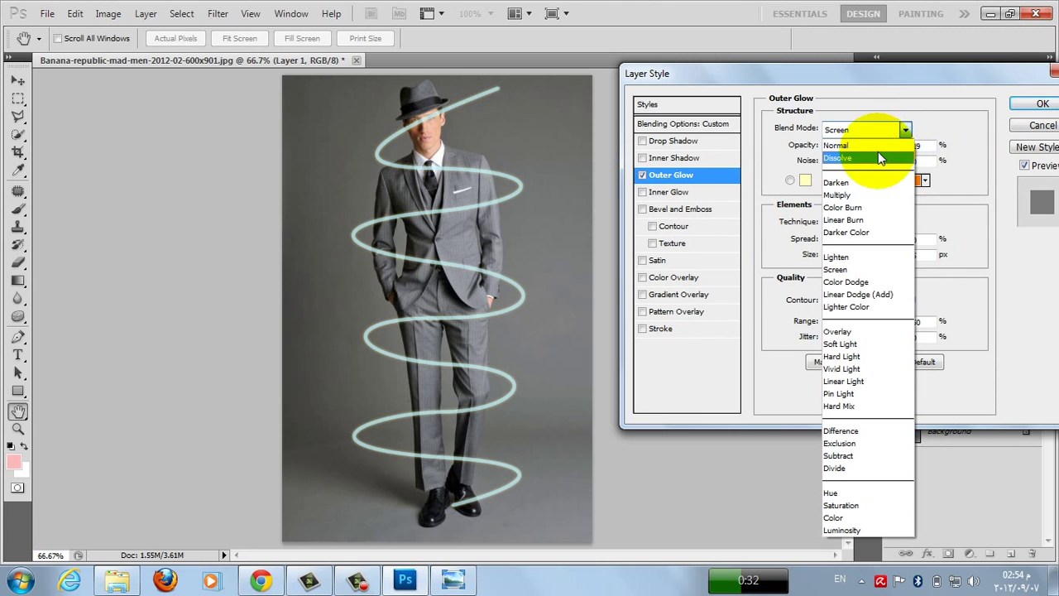
pyautogui.click(876, 149)
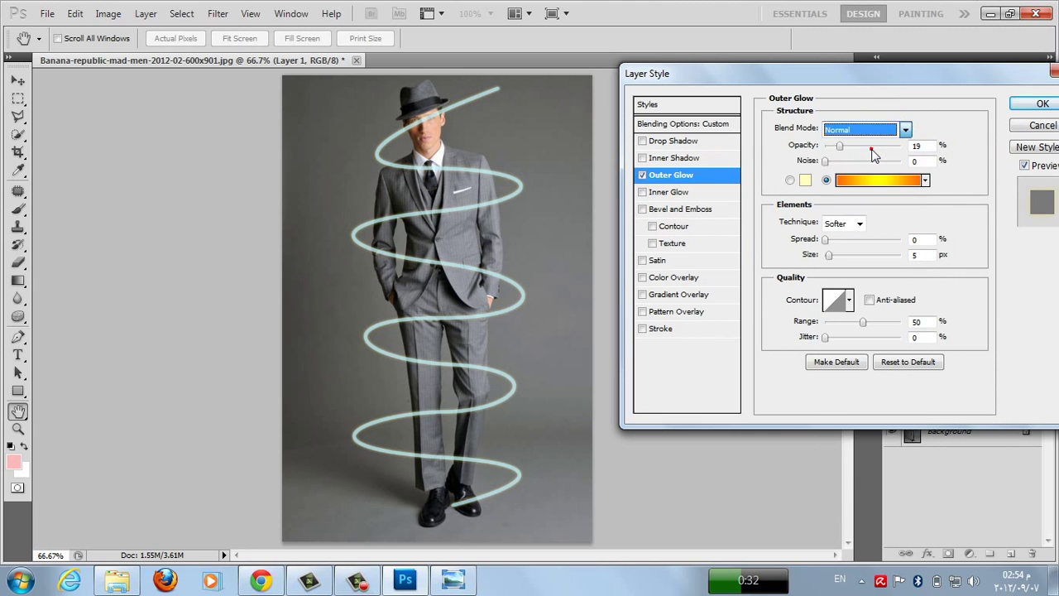
pyautogui.click(1032, 106)
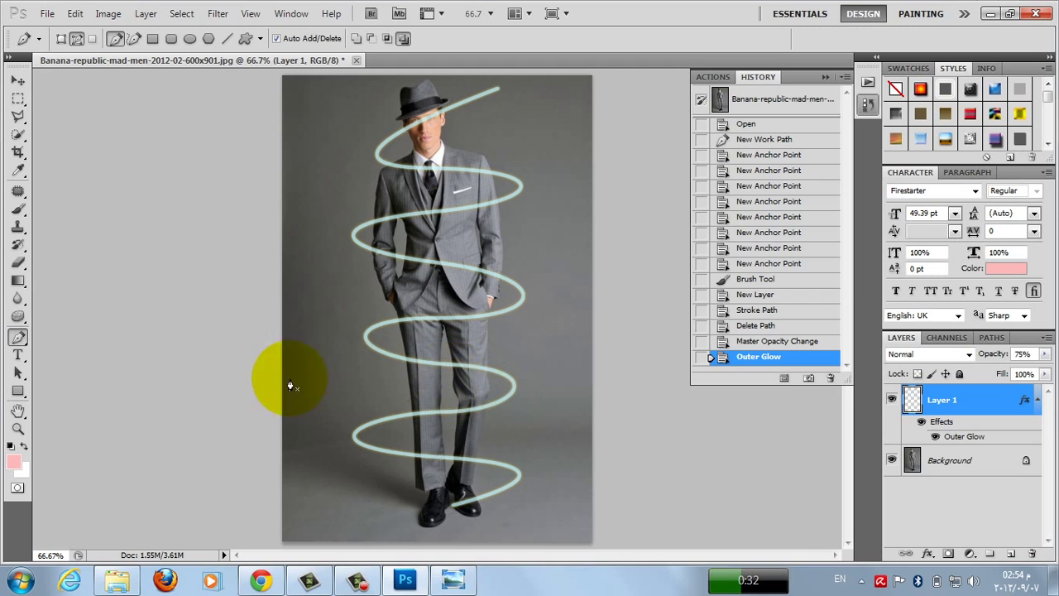
# Step: Set up the Eraser with a hard round brush of 37 px for work on the spiral around the legs
pyautogui.click(13, 263)
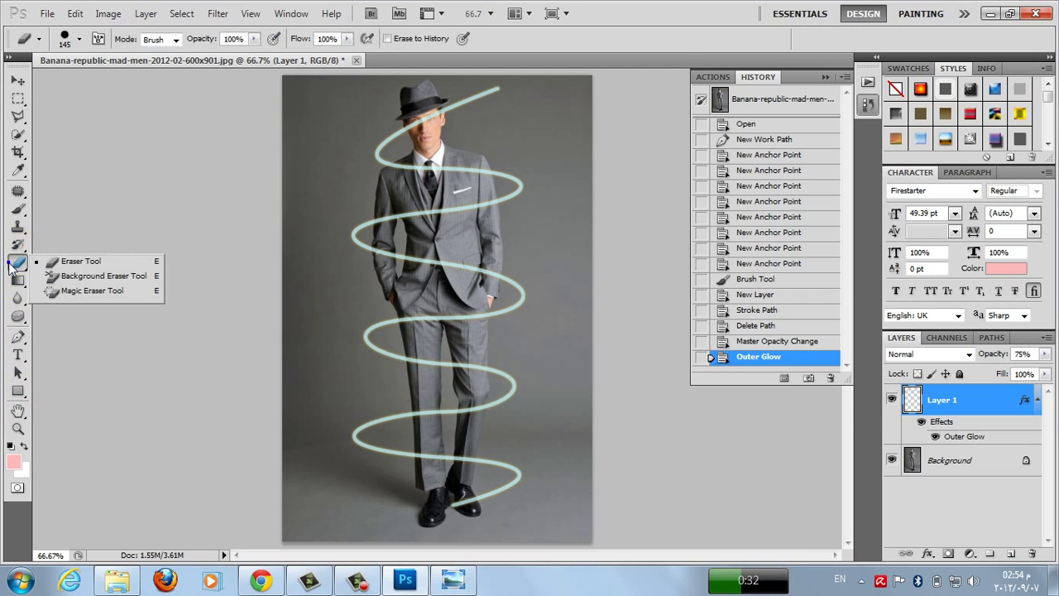
pyautogui.click(64, 261)
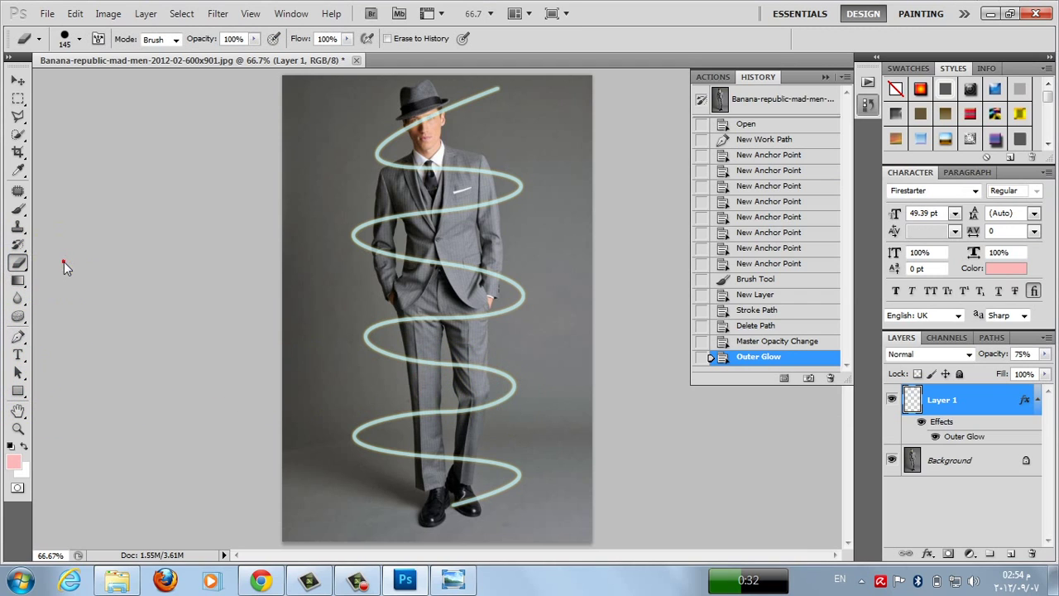
pyautogui.click(17, 429)
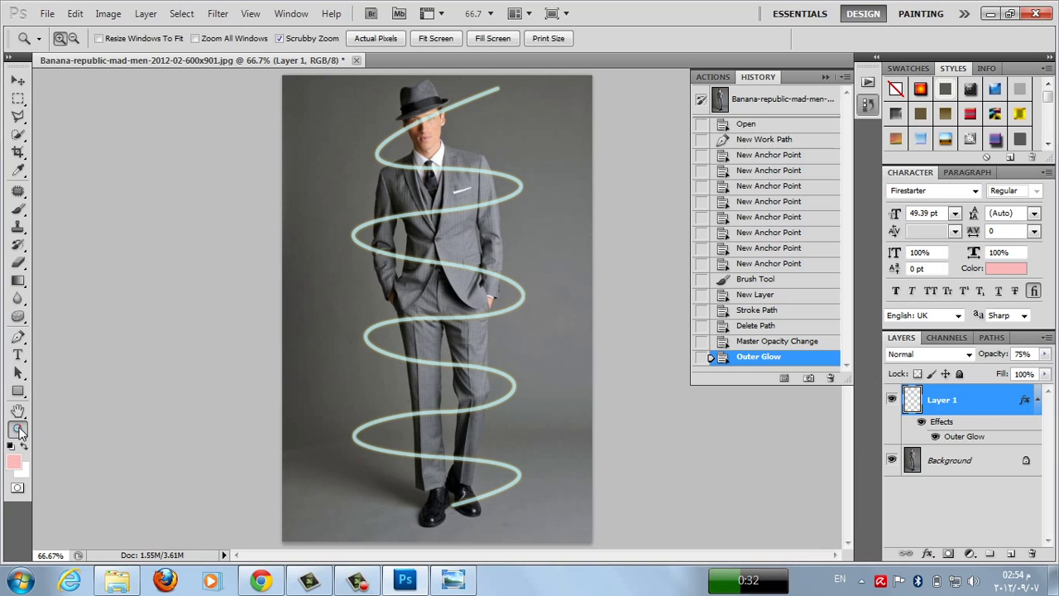
pyautogui.click(380, 416)
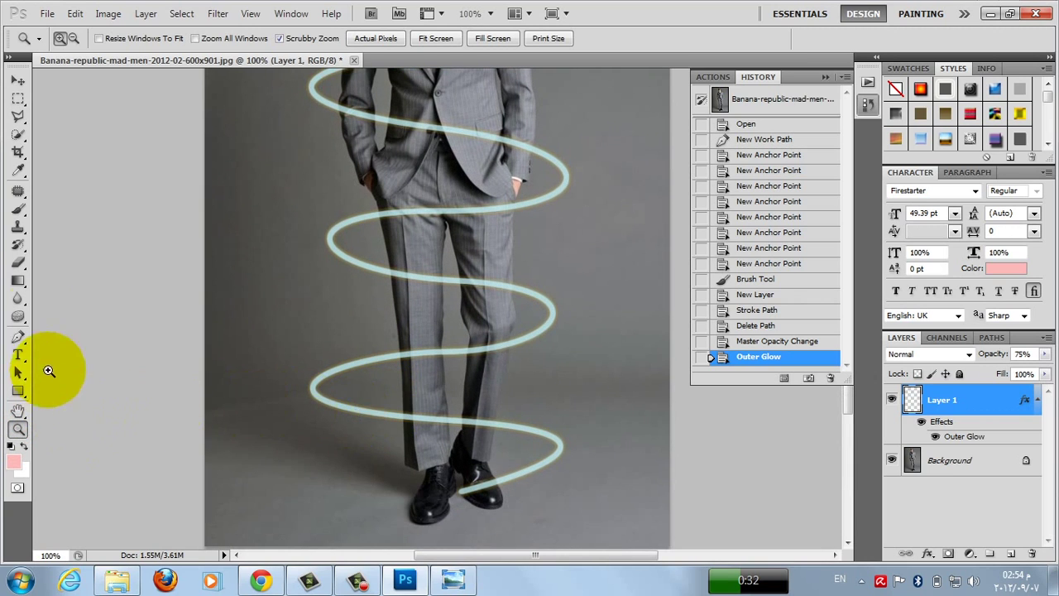
pyautogui.click(18, 262)
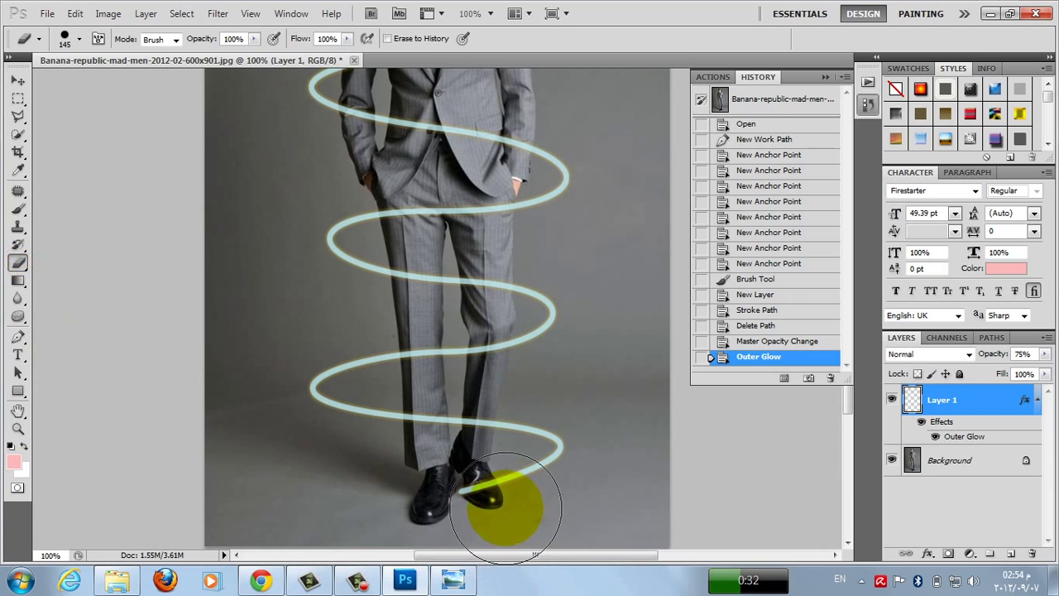
pyautogui.rightClick(428, 431)
pyautogui.moveTo(537, 357); pyautogui.dragTo(498, 348)
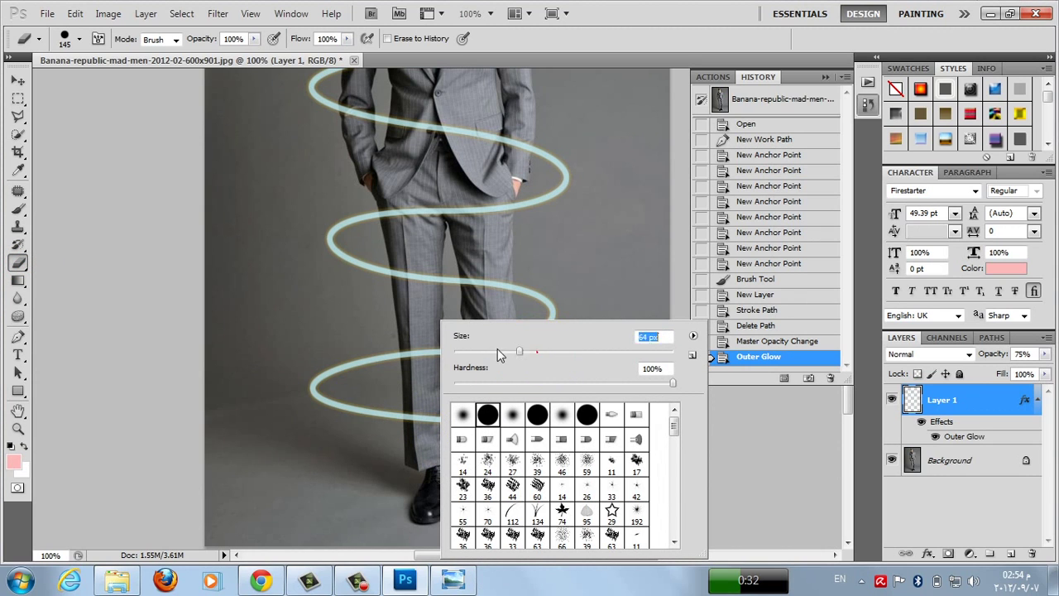
pyautogui.click(314, 477)
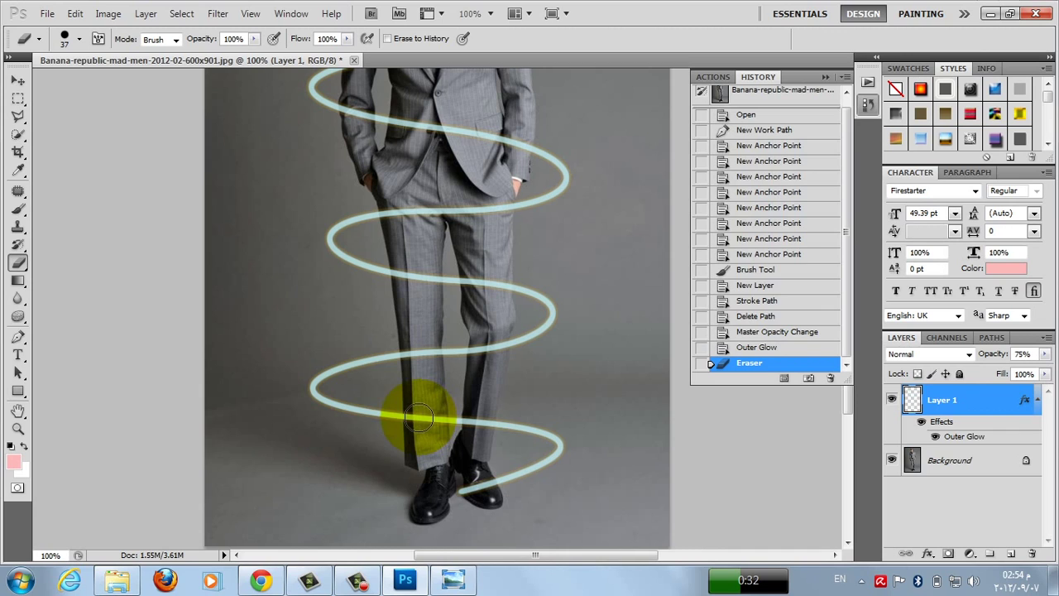
# Step: Erase the spiral bands that should pass behind the man, across his lower legs and around knee height
pyautogui.moveTo(418, 418); pyautogui.dragTo(479, 427)
pyautogui.click(479, 427)
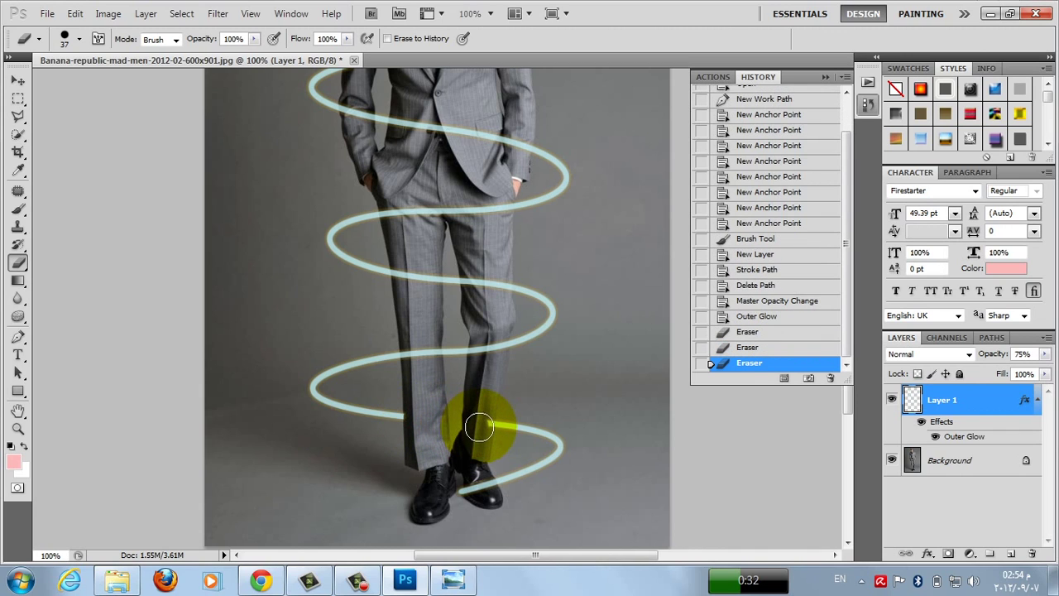
pyautogui.click(480, 424)
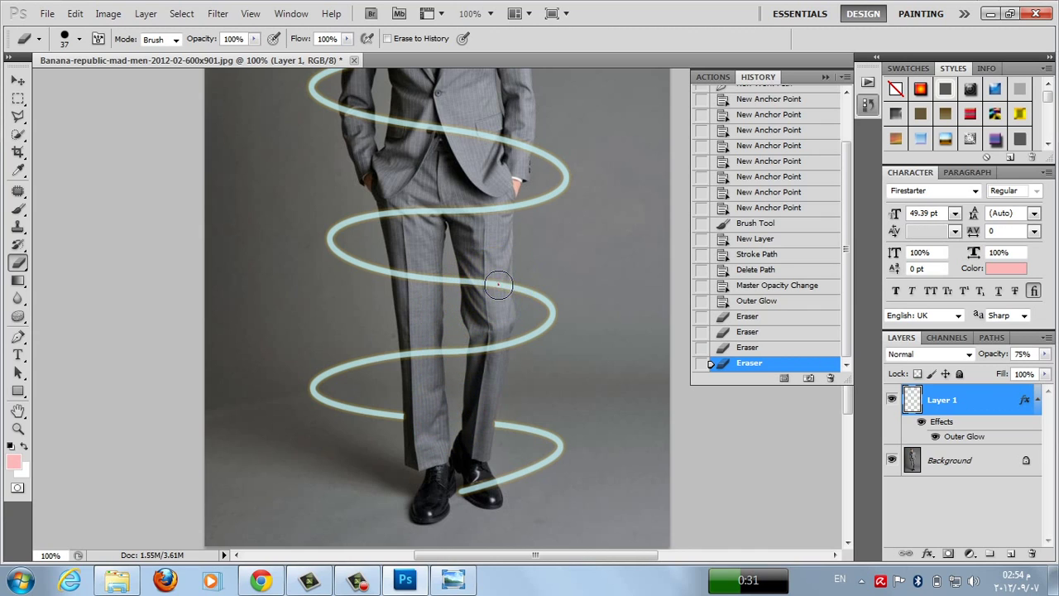
pyautogui.moveTo(469, 284)
pyautogui.mouseDown()
pyautogui.moveTo(404, 275)
pyautogui.moveTo(397, 260)
pyautogui.moveTo(406, 273)
pyautogui.mouseUp()
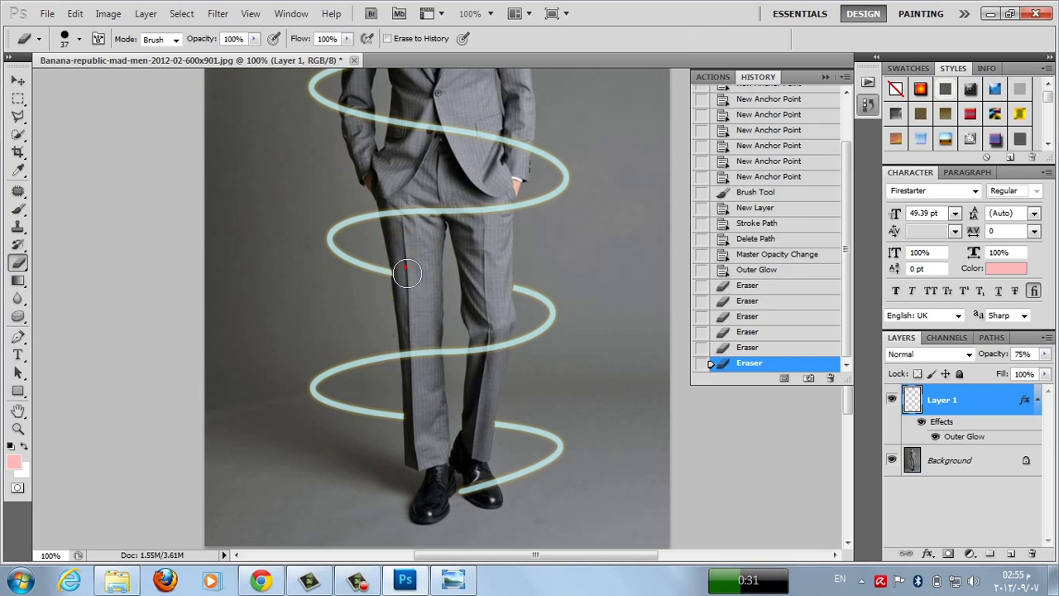
pyautogui.click(402, 284)
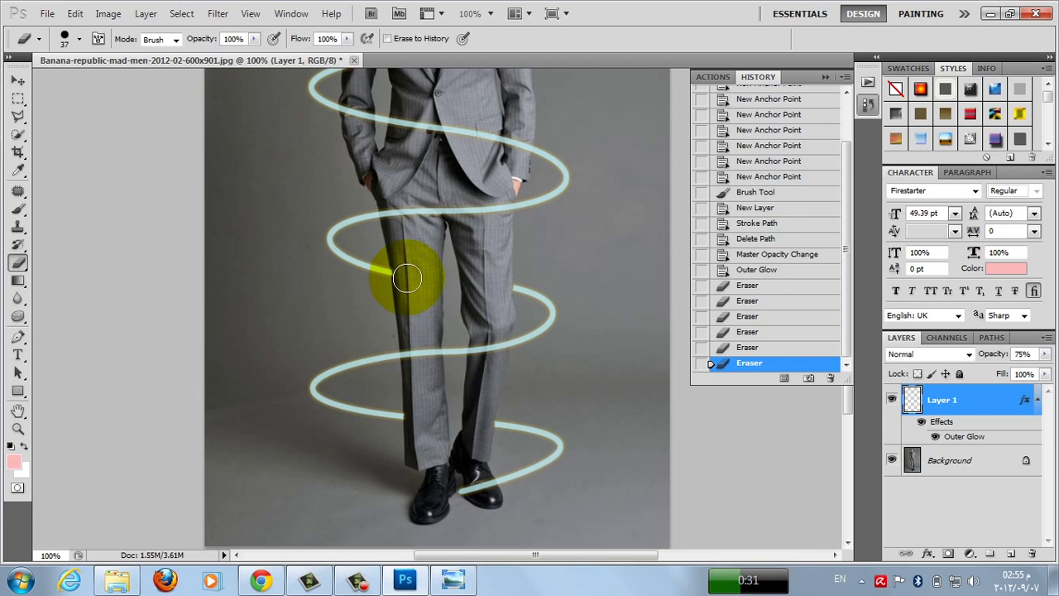
# Step: Erase the spiral band crossing the sleeve and the lower jacket so it passes behind the man's waist
pyautogui.scroll(5, 406, 278)
pyautogui.moveTo(438, 295); pyautogui.dragTo(443, 298)
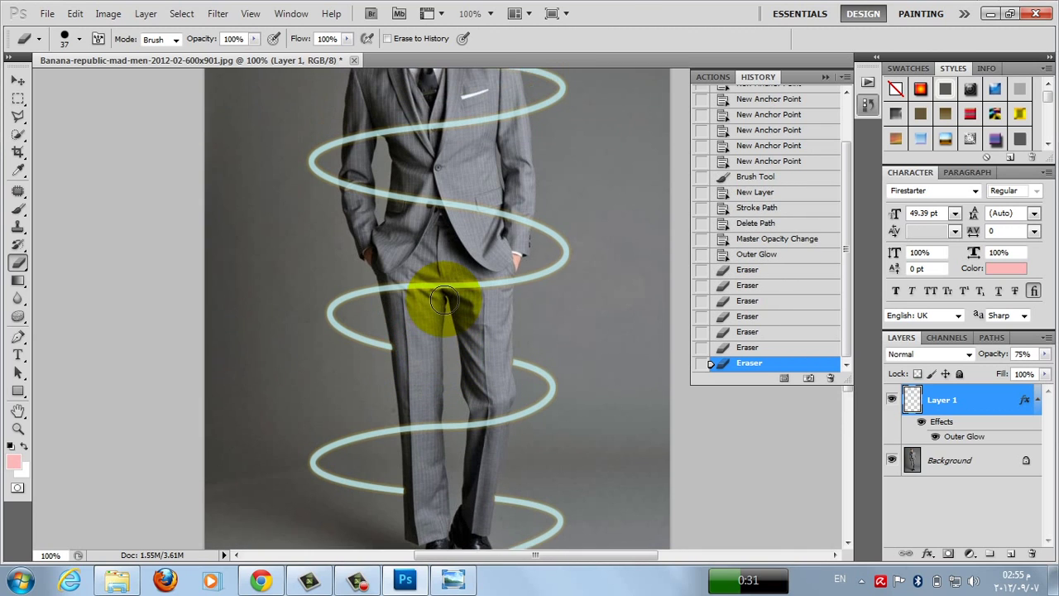
pyautogui.scroll(2, 443, 299)
pyautogui.moveTo(378, 248); pyautogui.dragTo(356, 222)
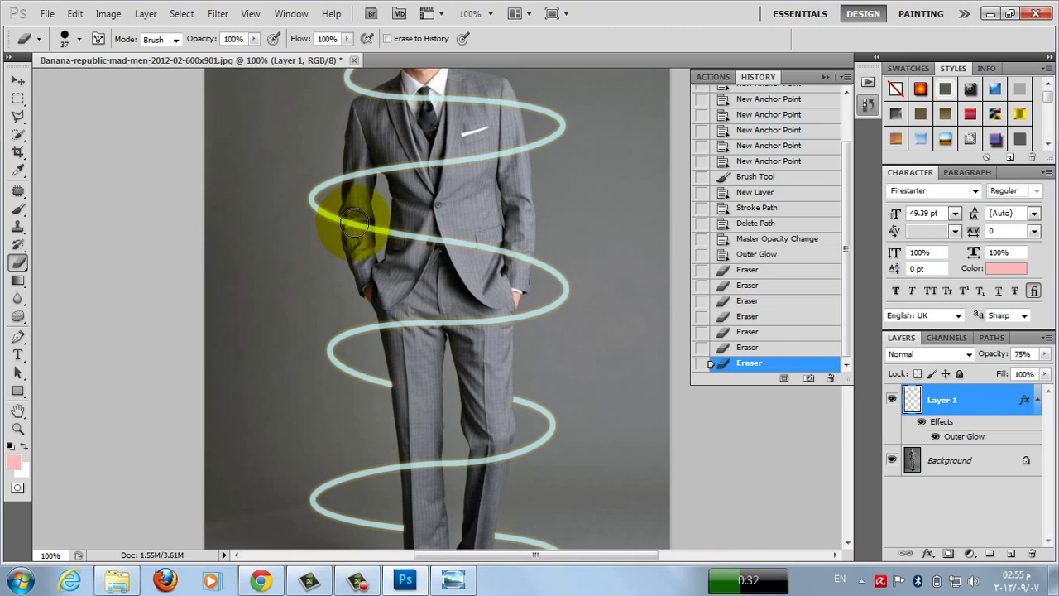
pyautogui.click(353, 218)
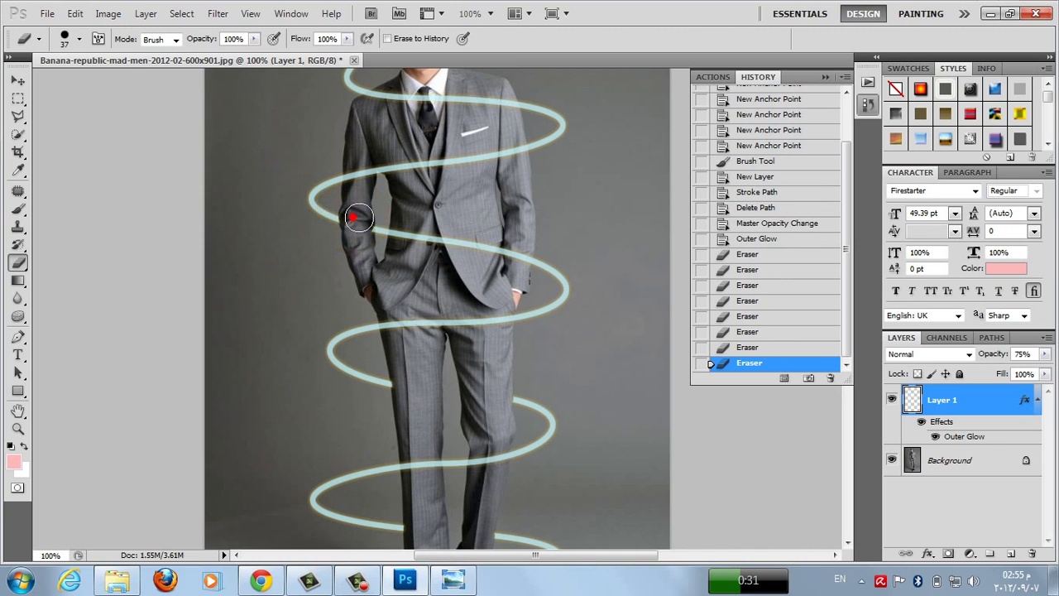
pyautogui.moveTo(356, 222)
pyautogui.mouseDown()
pyautogui.moveTo(474, 237)
pyautogui.moveTo(517, 259)
pyautogui.mouseUp()
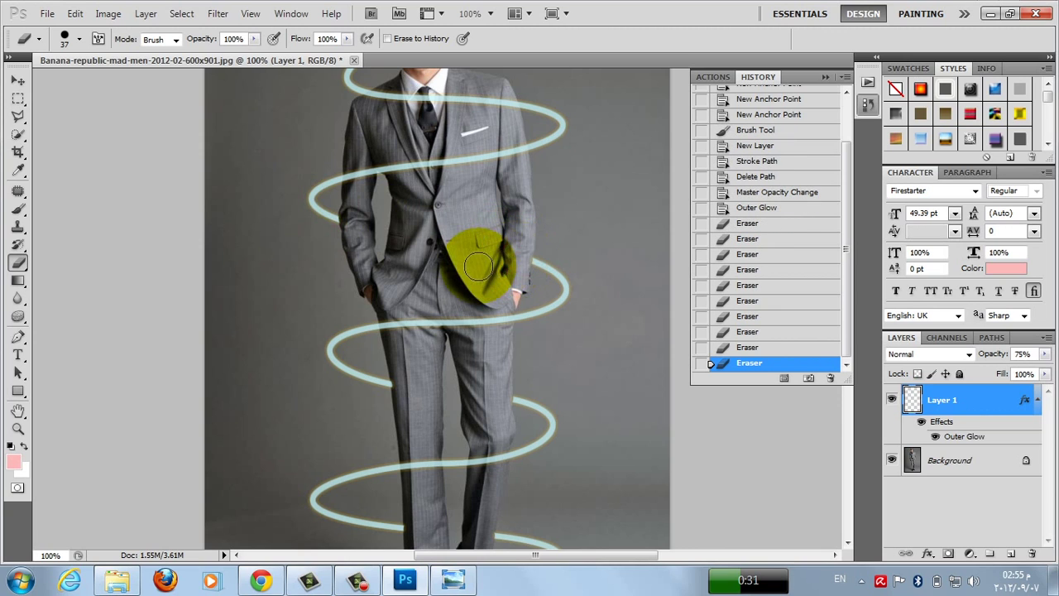
# Step: Erase the spiral band crossing the man's shoulders and upper chest so it passes behind him
pyautogui.scroll(3, 474, 265)
pyautogui.scroll(5, 474, 265)
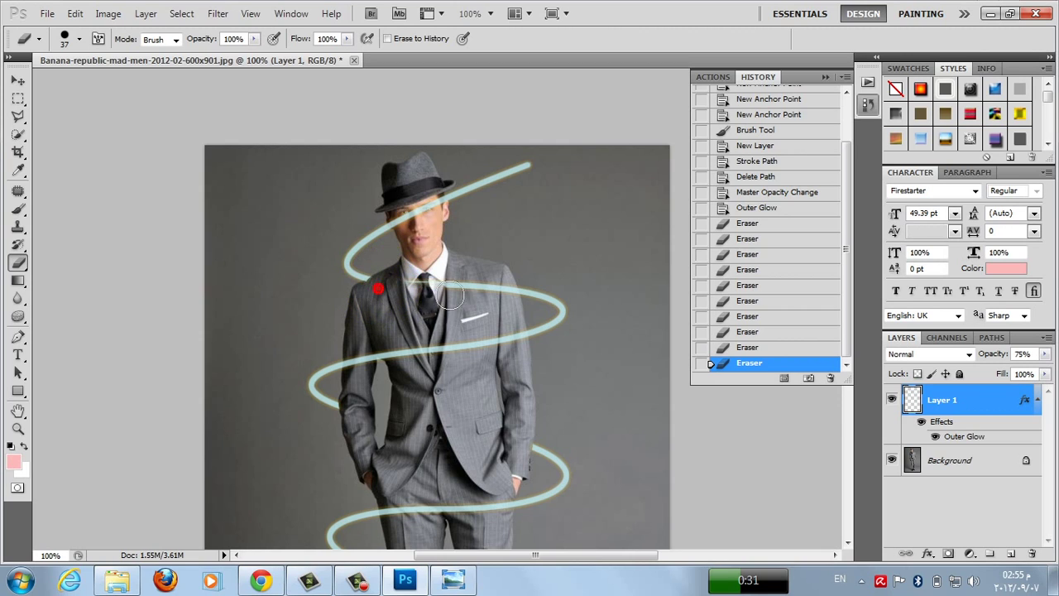
pyautogui.moveTo(448, 295)
pyautogui.mouseDown()
pyautogui.moveTo(458, 299)
pyautogui.moveTo(424, 281)
pyautogui.moveTo(503, 296)
pyautogui.mouseUp()
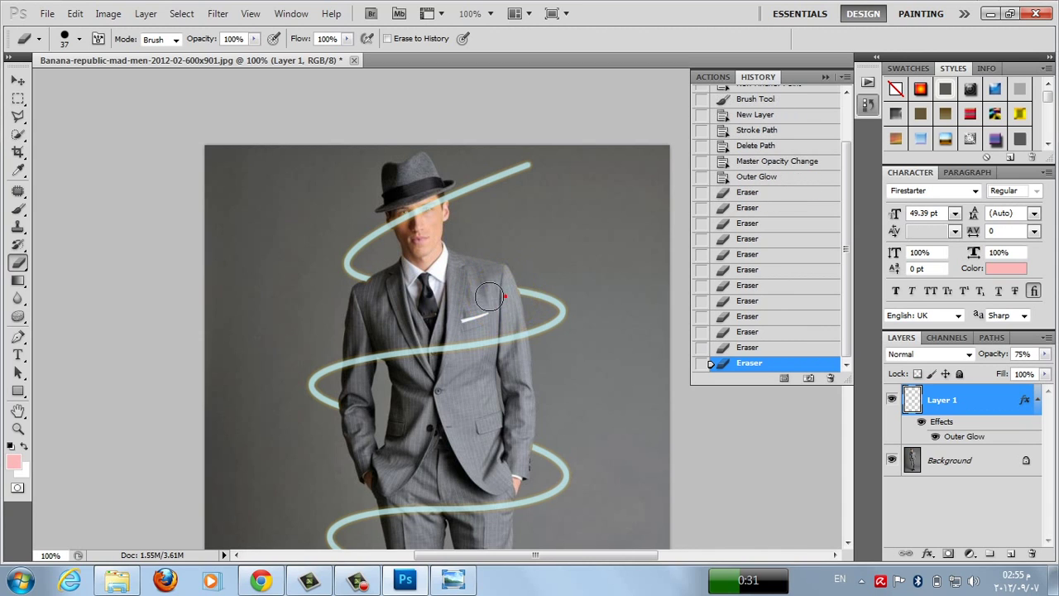
# Step: Erase the spiral band crossing the man's face and hat so it passes behind his head
pyautogui.click(420, 294)
pyautogui.scroll(1, 418, 294)
pyautogui.moveTo(418, 291)
pyautogui.mouseDown()
pyautogui.moveTo(401, 241)
pyautogui.moveTo(437, 236)
pyautogui.moveTo(421, 256)
pyautogui.moveTo(399, 256)
pyautogui.moveTo(436, 324)
pyautogui.mouseUp()
pyautogui.scroll(-3, 437, 326)
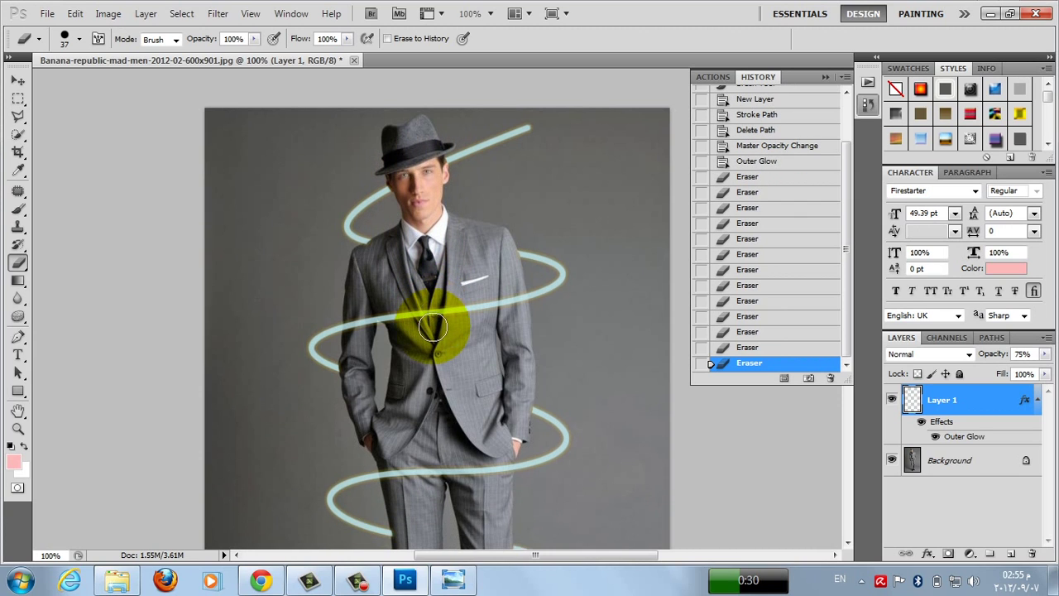
# Step: Try 88% opacity on the spiral layer, and settle on 77% with the whole figure in view
pyautogui.click(1044, 353)
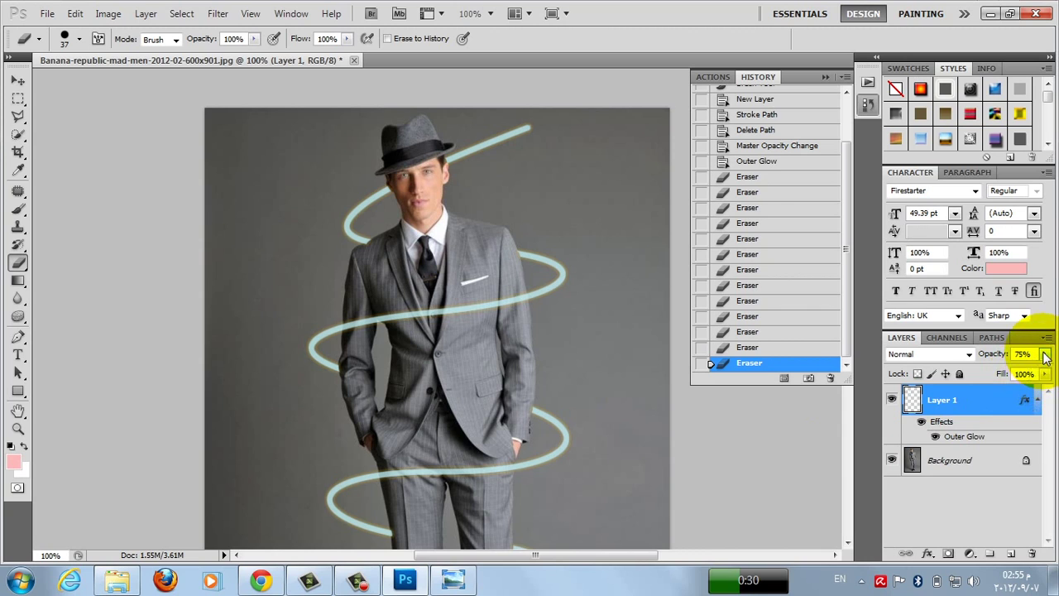
pyautogui.moveTo(1027, 374)
pyautogui.mouseDown()
pyautogui.moveTo(1054, 372)
pyautogui.moveTo(1036, 376)
pyautogui.mouseUp()
pyautogui.click(18, 428)
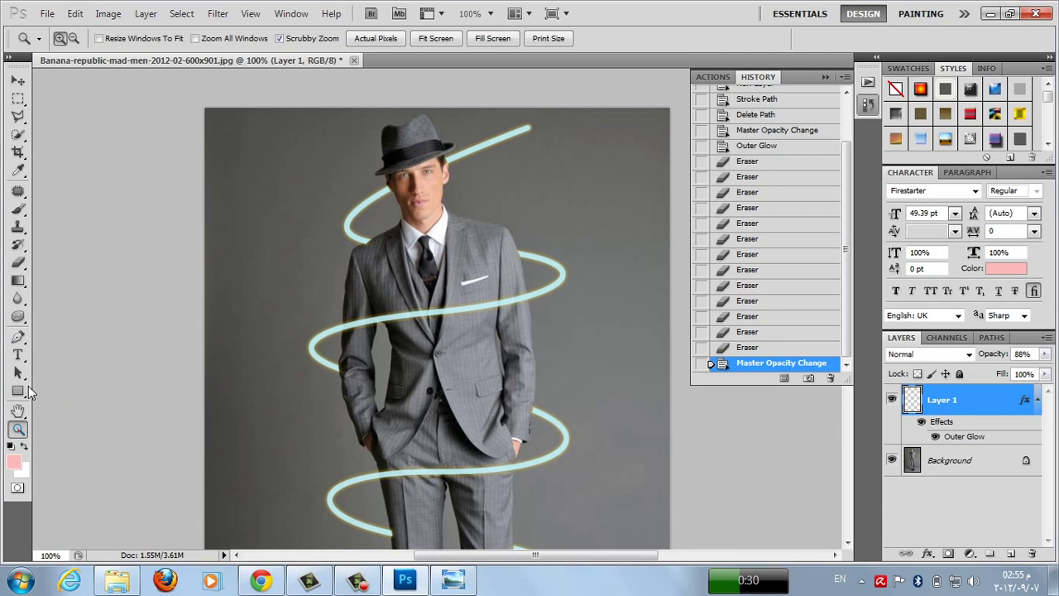
pyautogui.click(74, 38)
pyautogui.click(376, 280)
pyautogui.click(746, 436)
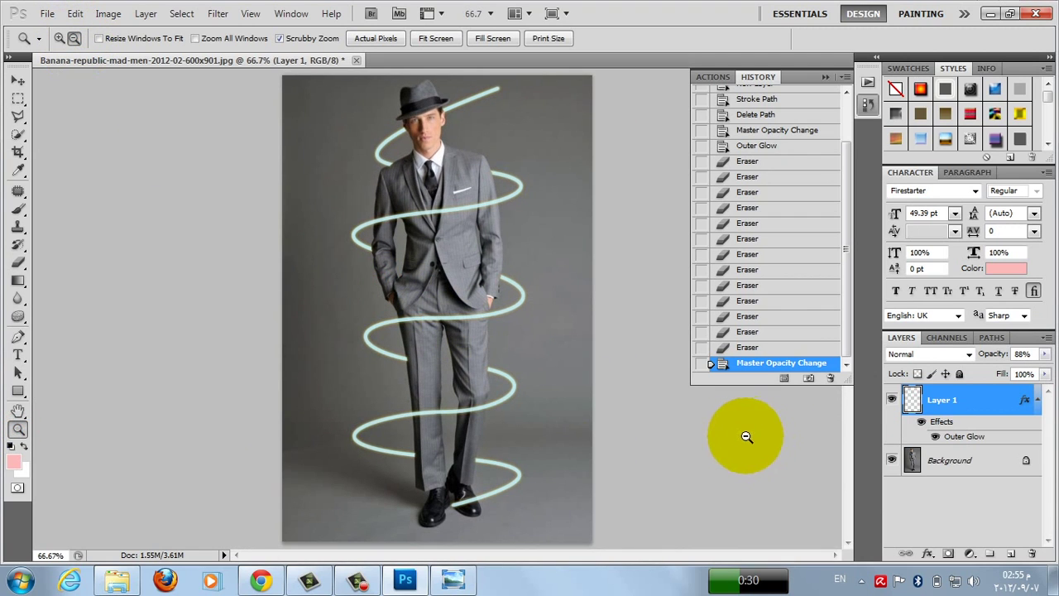
pyautogui.click(1045, 354)
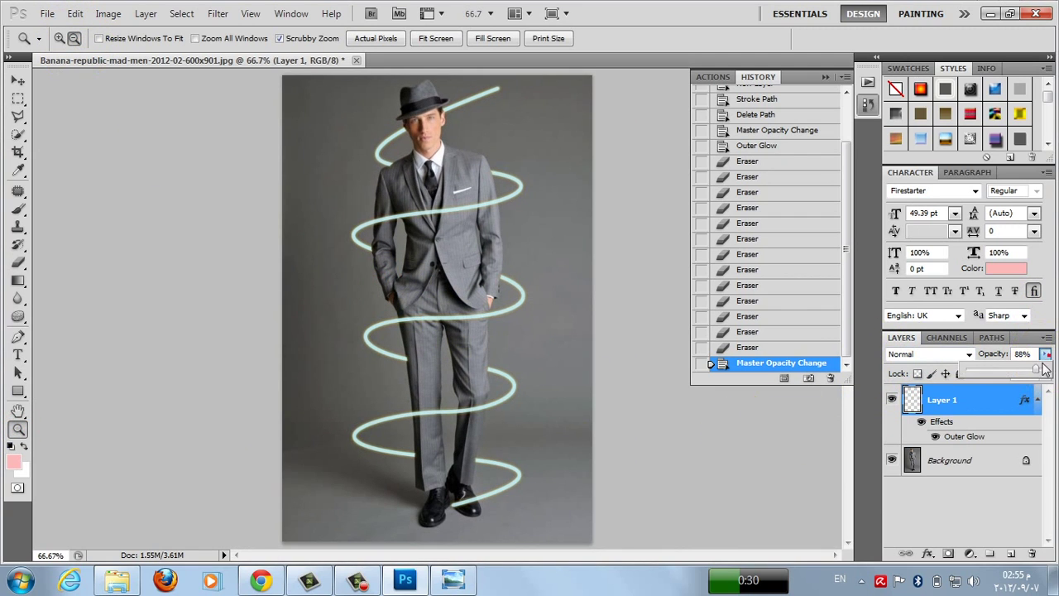
pyautogui.moveTo(1041, 374)
pyautogui.mouseDown()
pyautogui.moveTo(1051, 370)
pyautogui.moveTo(1001, 376)
pyautogui.moveTo(1040, 377)
pyautogui.mouseUp()
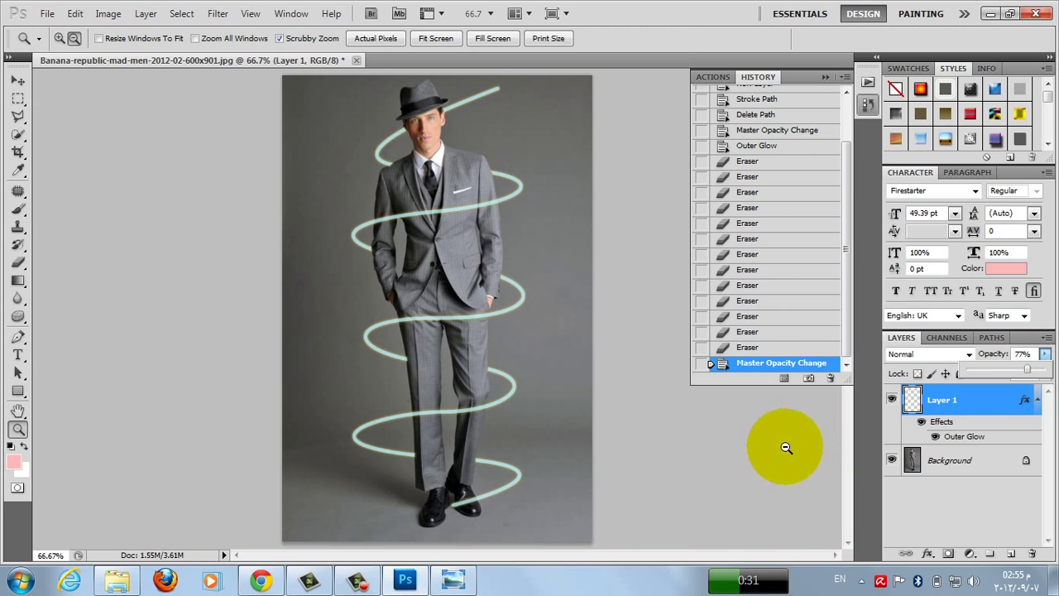
pyautogui.keyDown('alt'); pyautogui.click(780, 439); pyautogui.keyUp('alt')
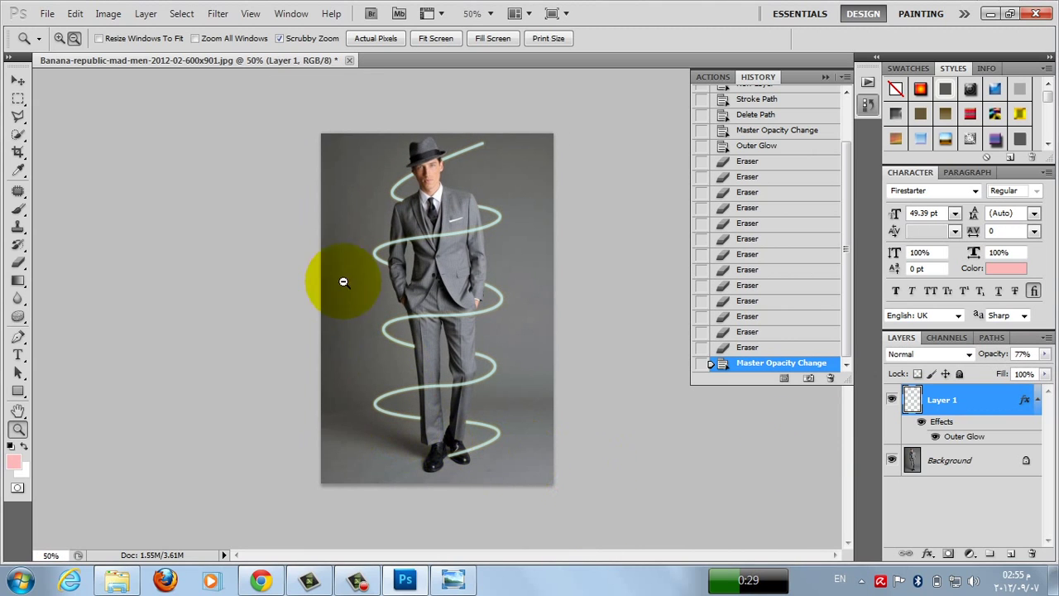
# Step: Save a JPEG copy of the image to the Desktop, using a person's first name as file name, and accept the JPEG options
pyautogui.click(46, 14)
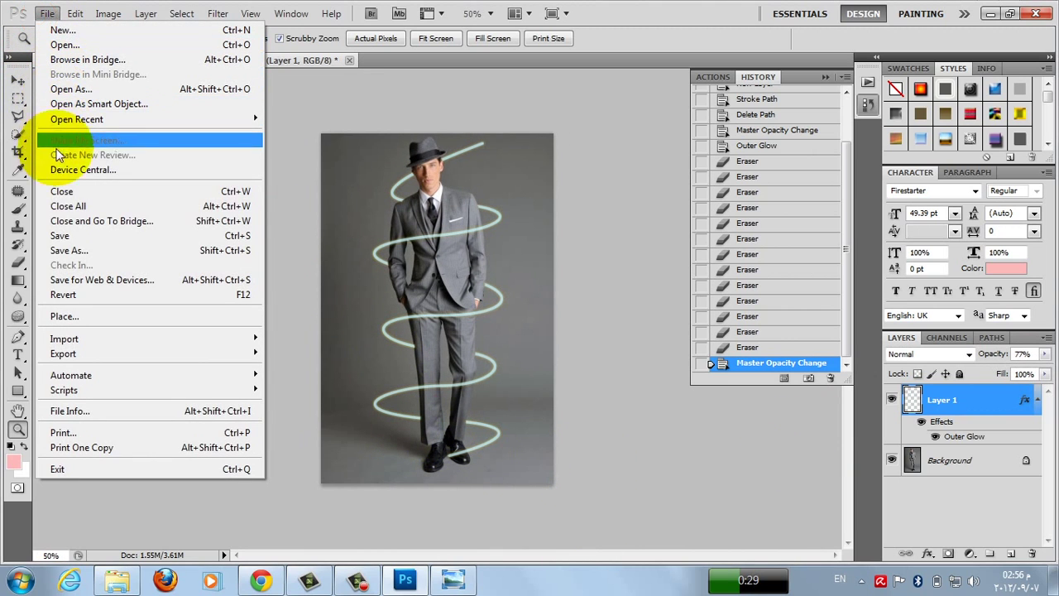
pyautogui.click(66, 251)
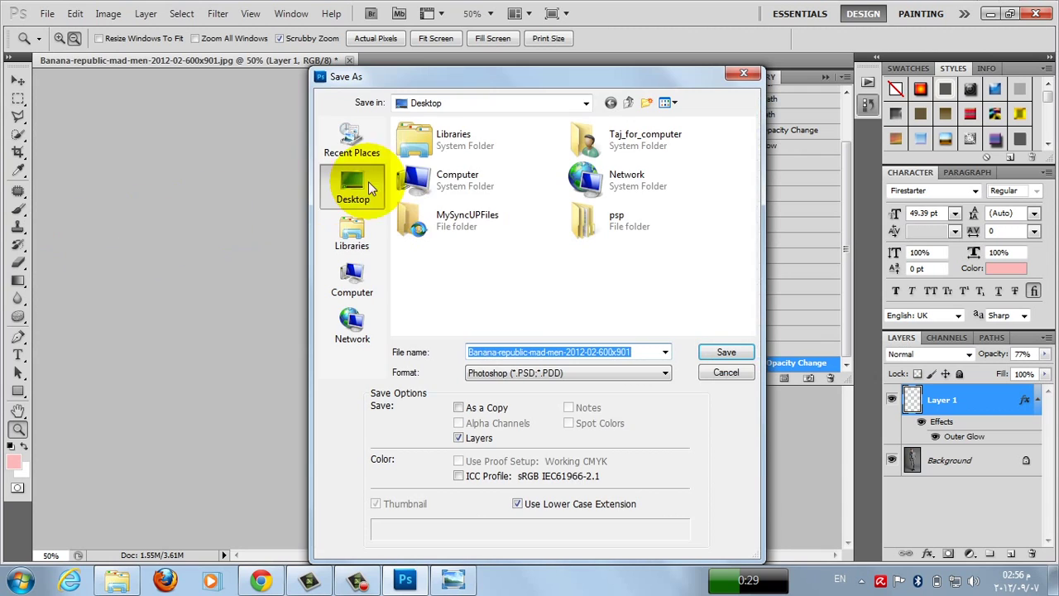
pyautogui.click(609, 373)
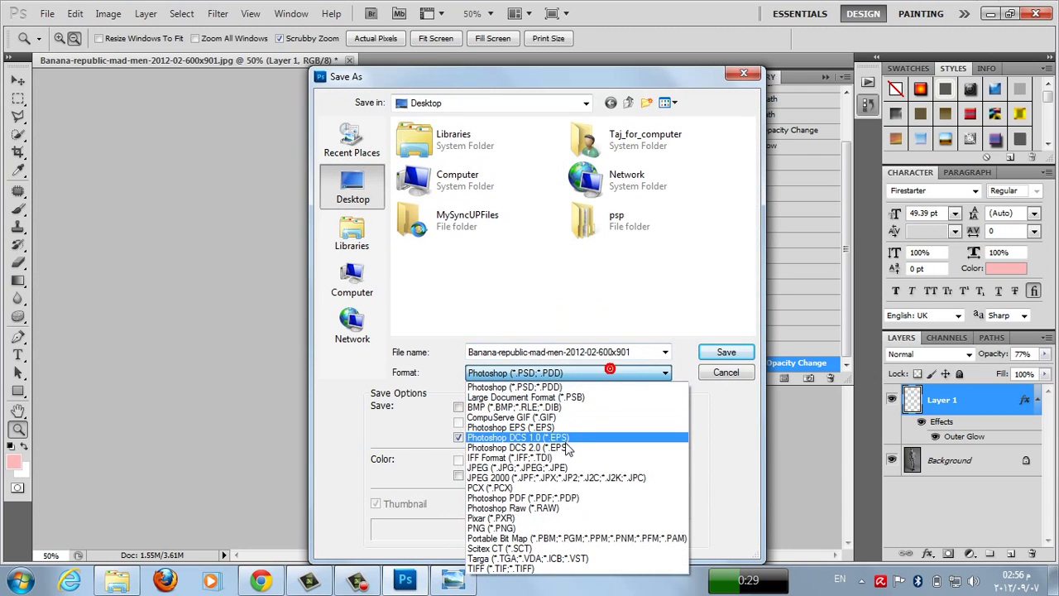
pyautogui.click(555, 422)
pyautogui.doubleClick(594, 354)
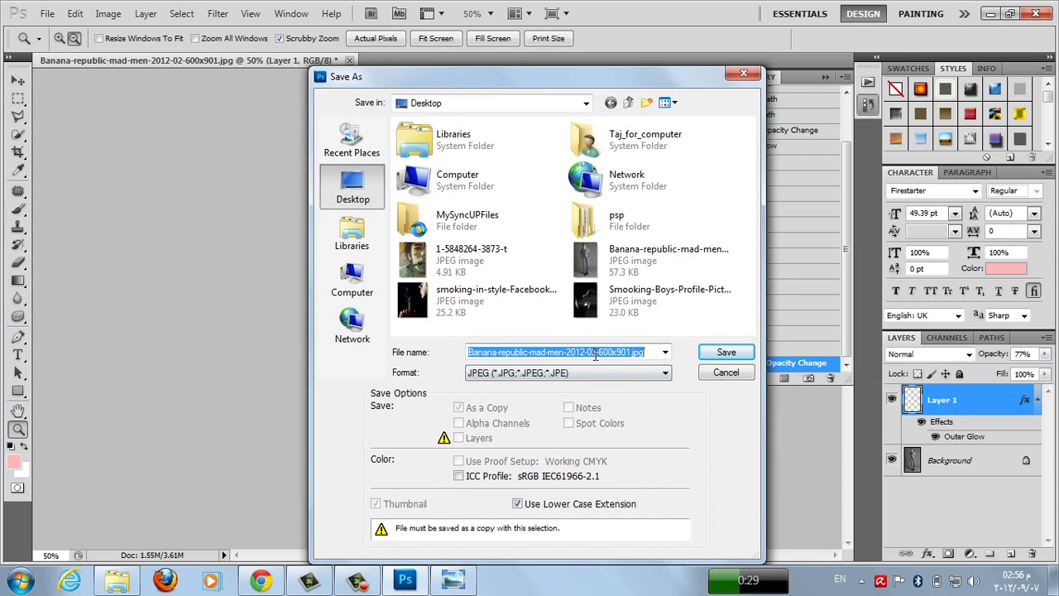
pyautogui.write('danial')
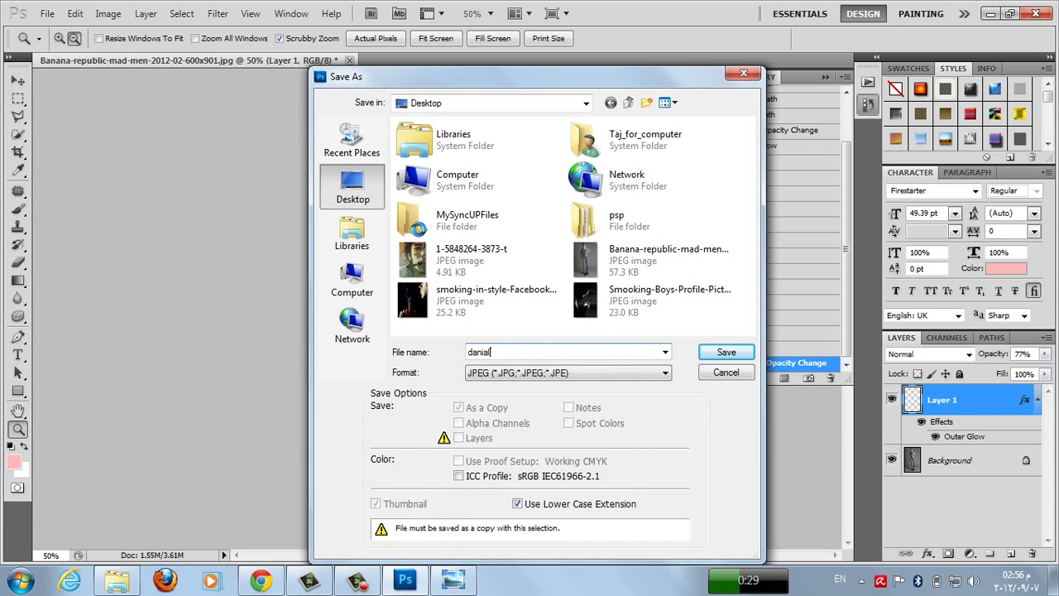
pyautogui.click(726, 353)
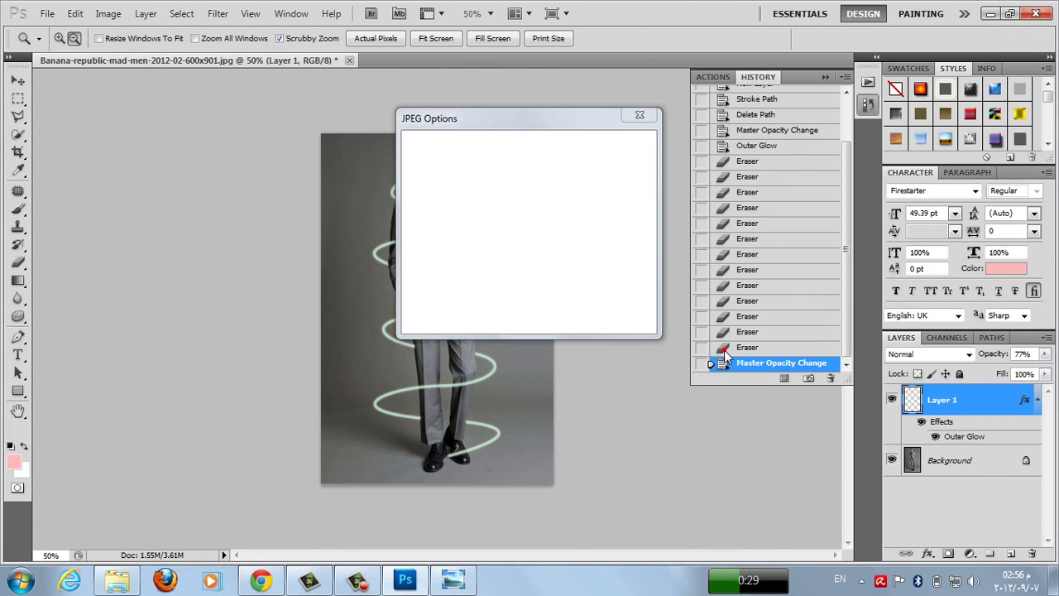
pyautogui.click(612, 146)
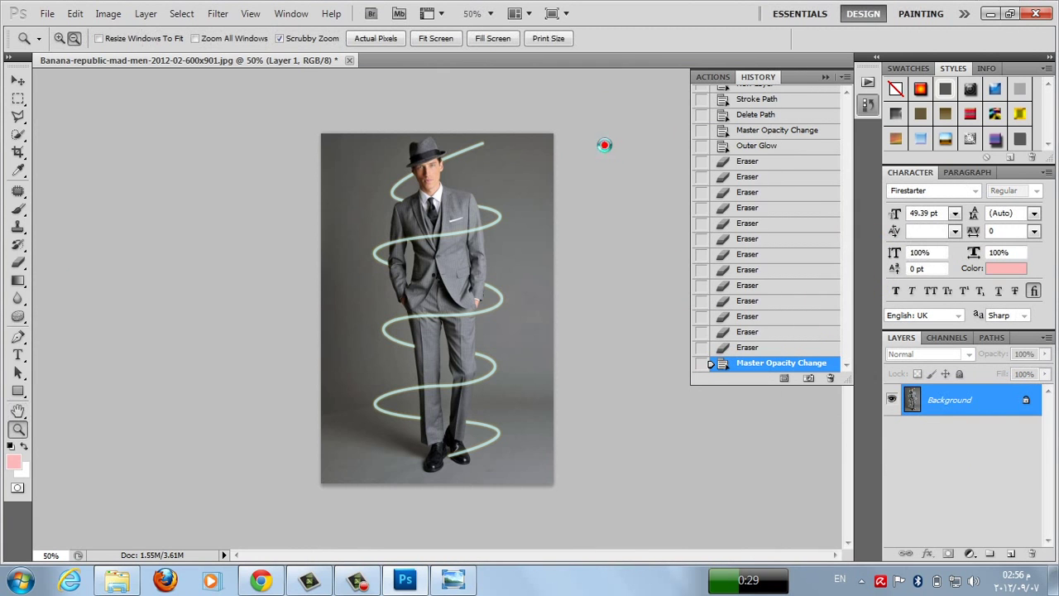